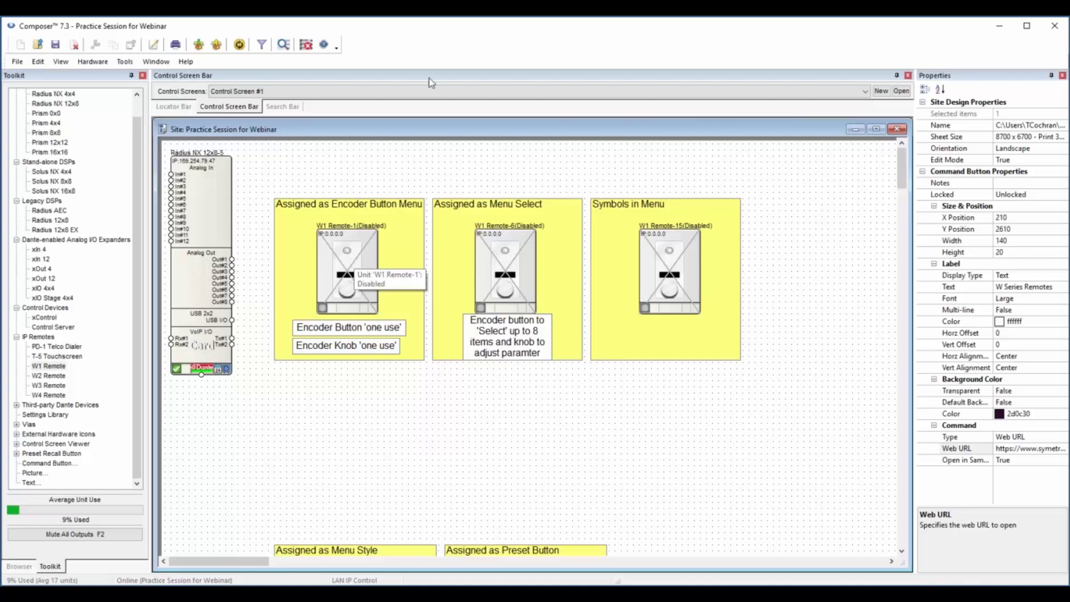
- Review the encoder button mode and default menu styles in the remote settings of the W1 remote assigned as Encoder Button Menu
right_click(351, 278)
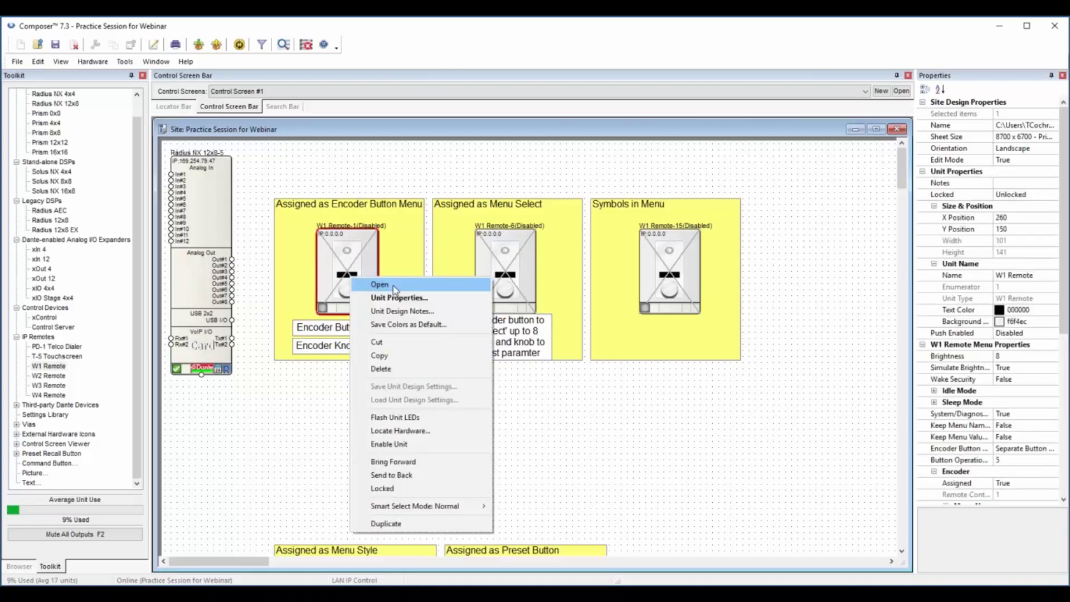
click(399, 298)
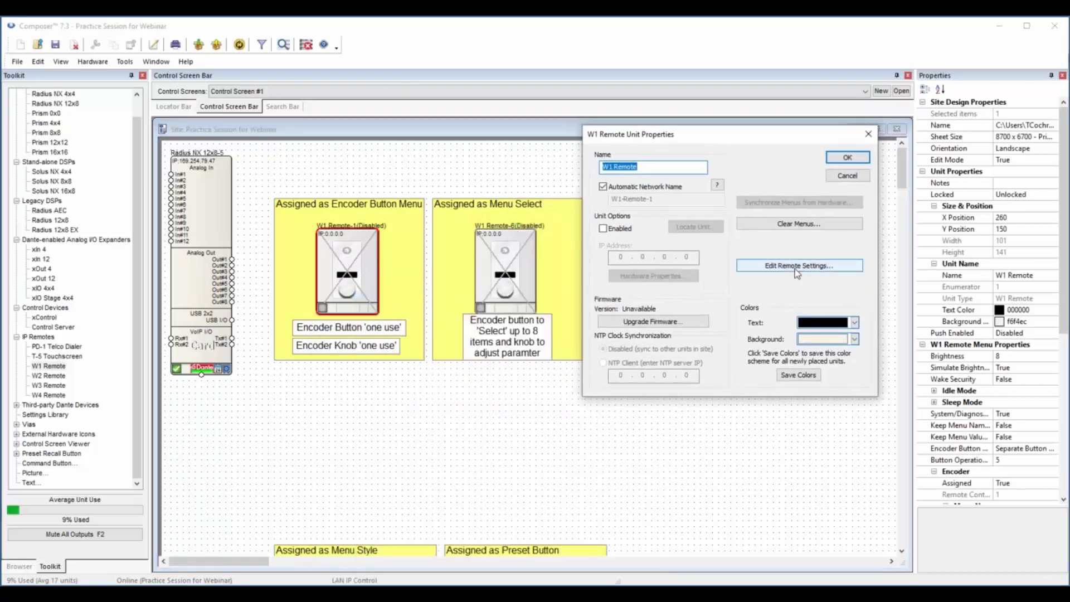
click(799, 266)
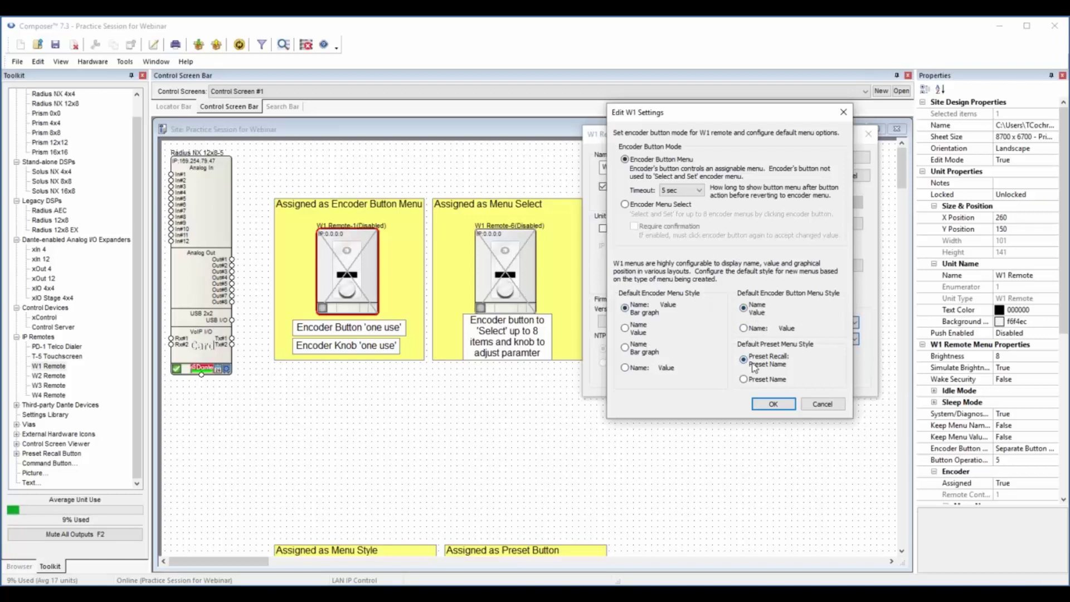
click(822, 404)
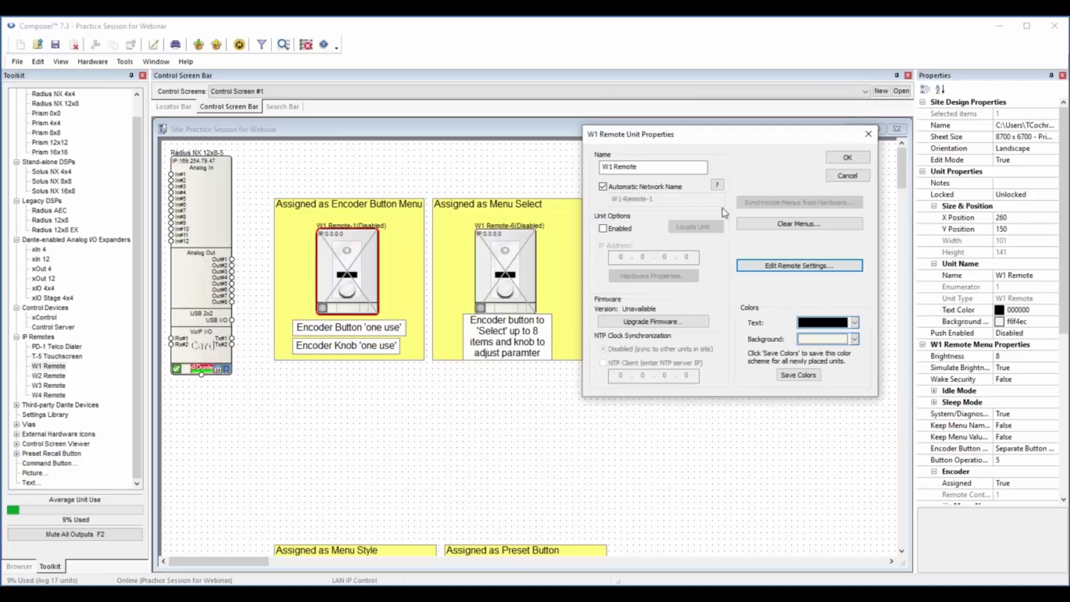
drag(731, 138, 720, 147)
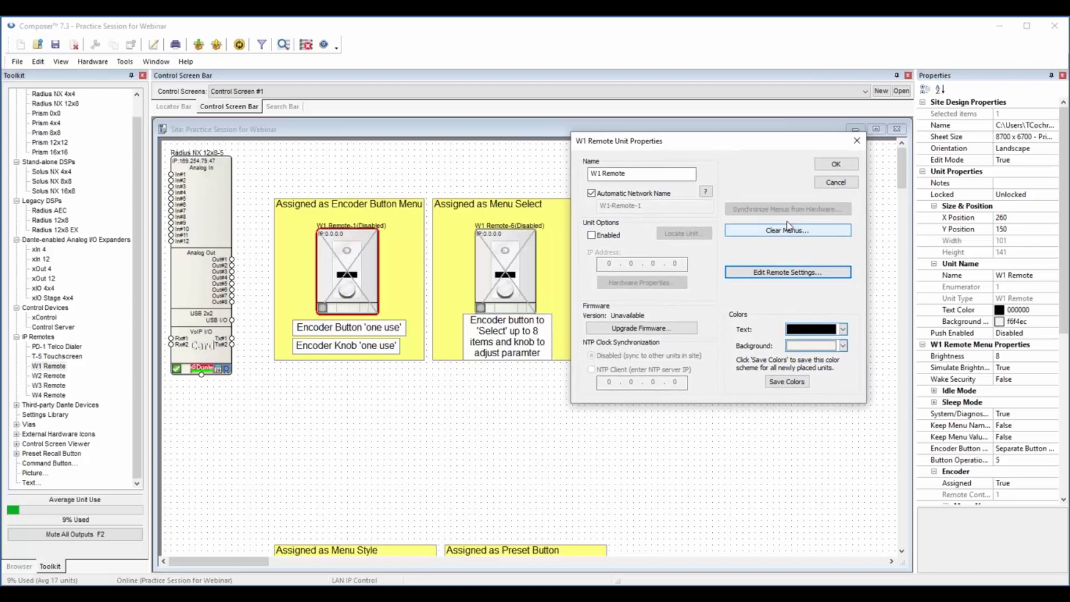
click(836, 182)
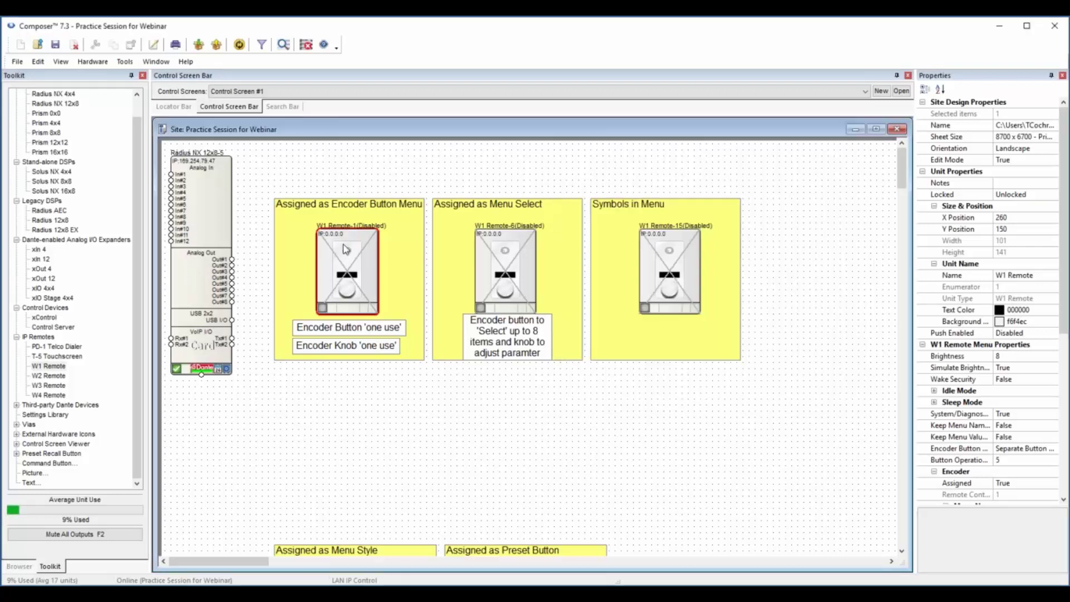
- Open the simulator of the Encoder Button Menu W1 remote, test its encoder knob and button, and close it
right_click(341, 245)
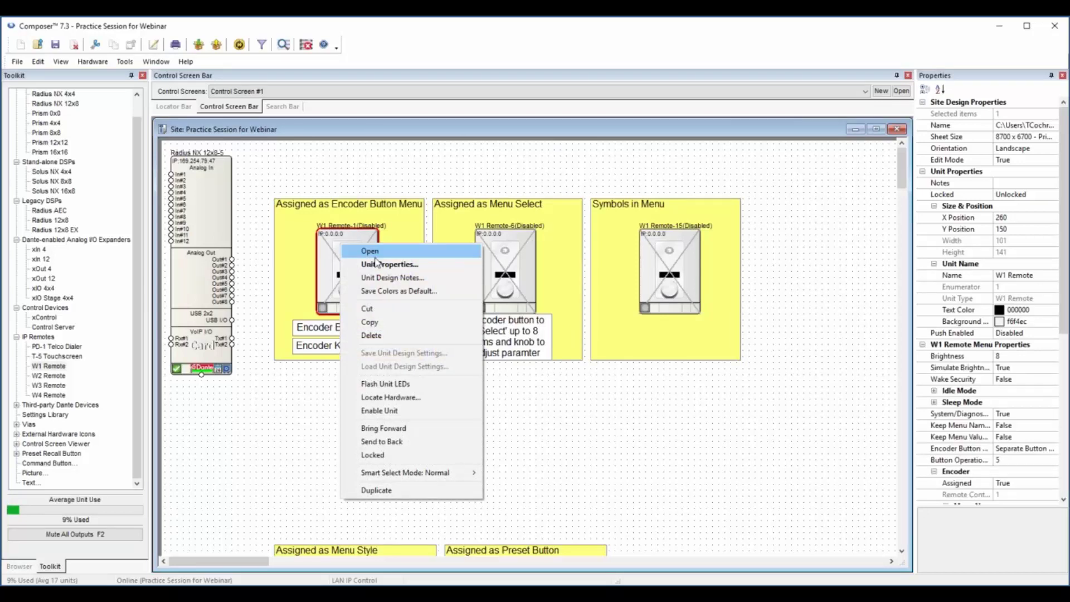
click(379, 256)
drag(331, 202, 284, 206)
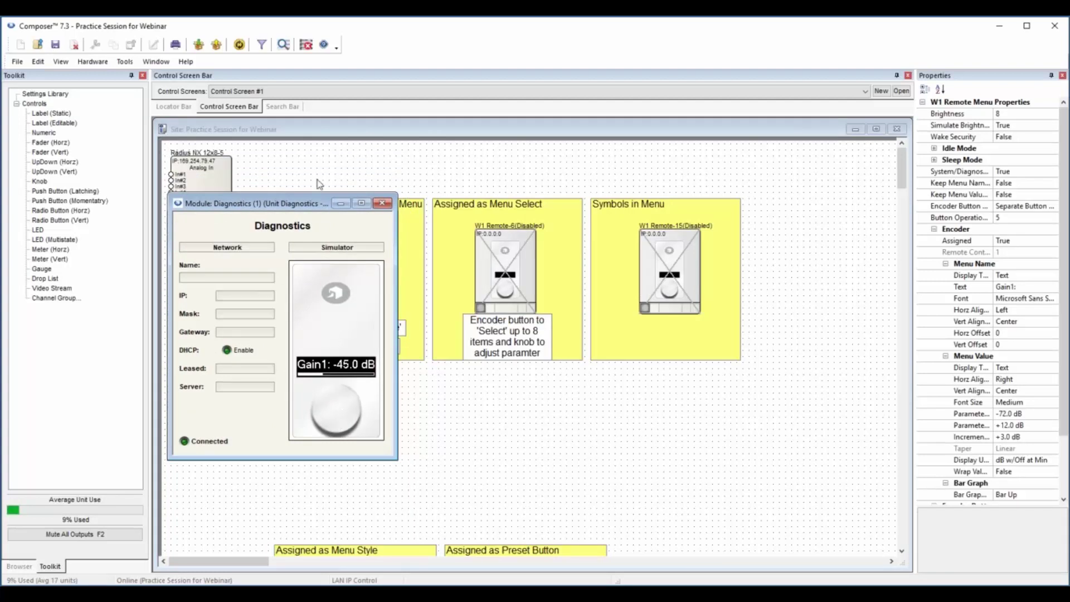
drag(299, 208, 293, 156)
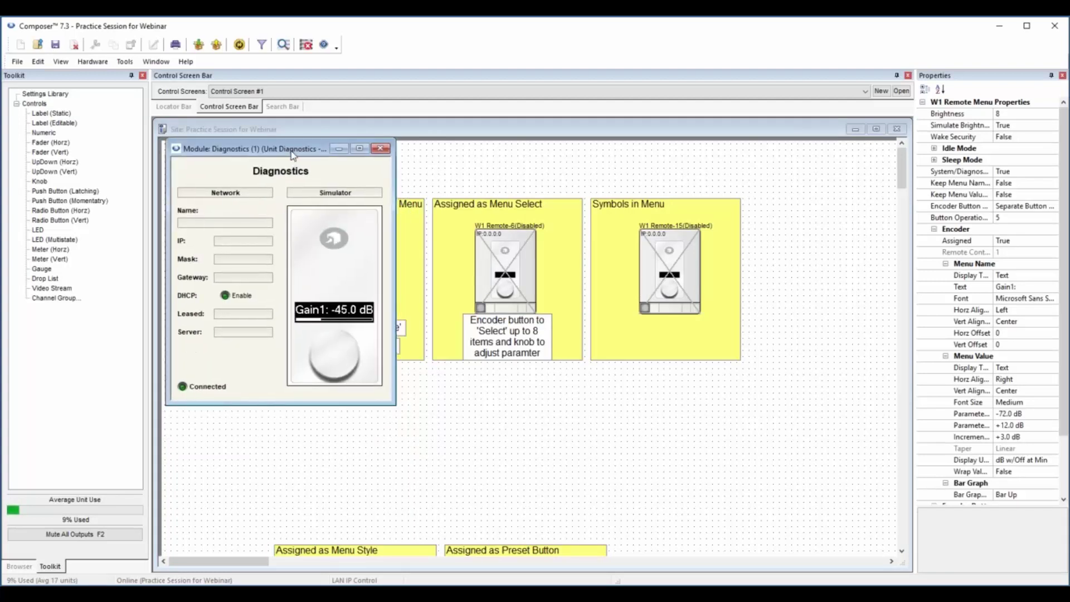
drag(273, 149, 292, 209)
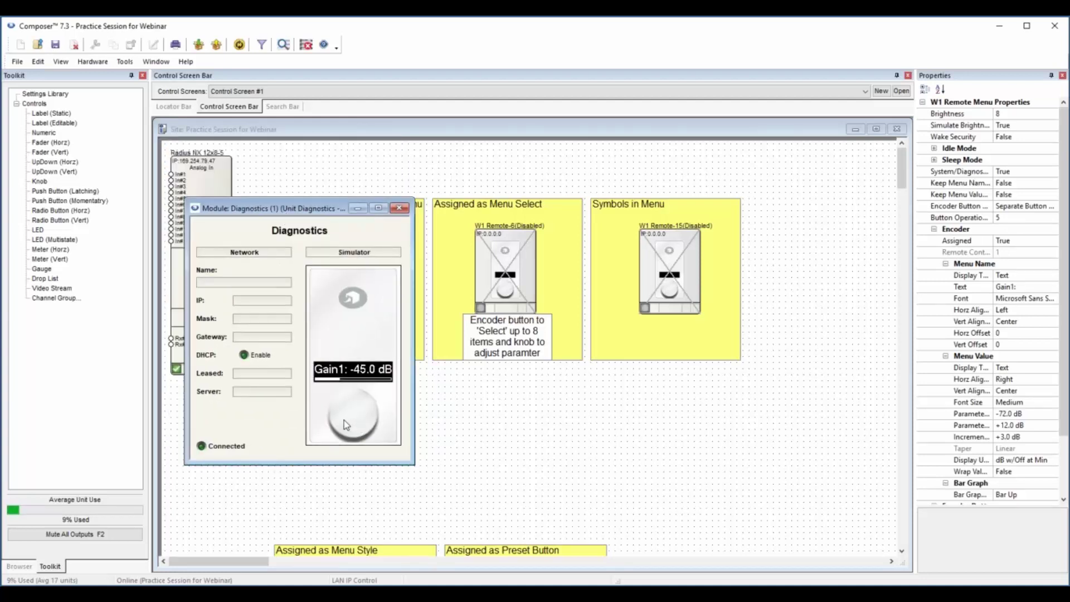
mouse_move(343, 420)
mouse_down()
mouse_move(352, 449)
mouse_move(351, 397)
mouse_move(351, 417)
mouse_up()
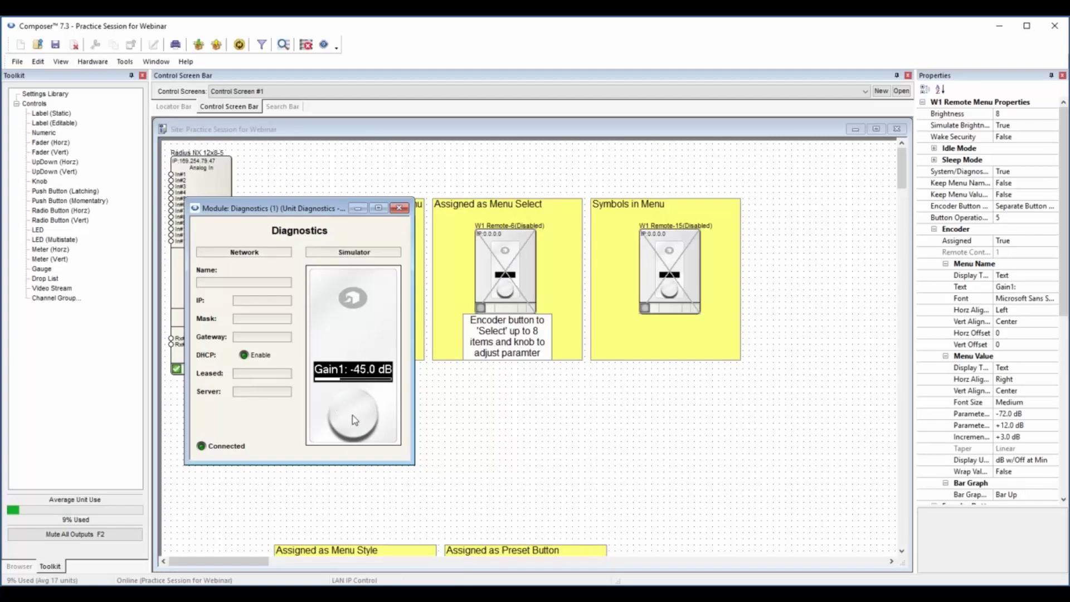
click(352, 416)
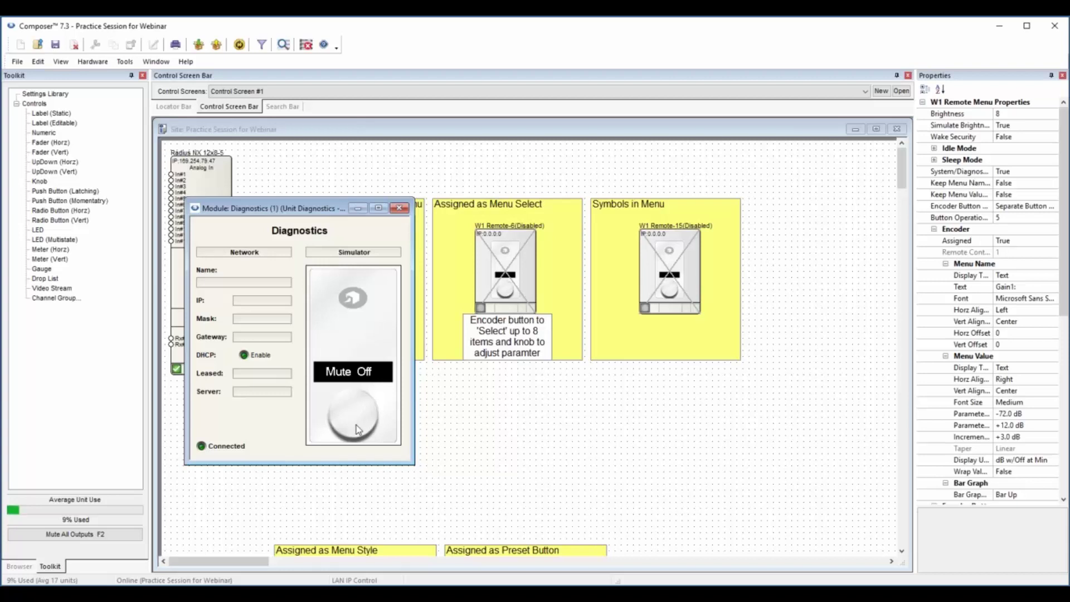
click(358, 427)
drag(318, 213, 309, 175)
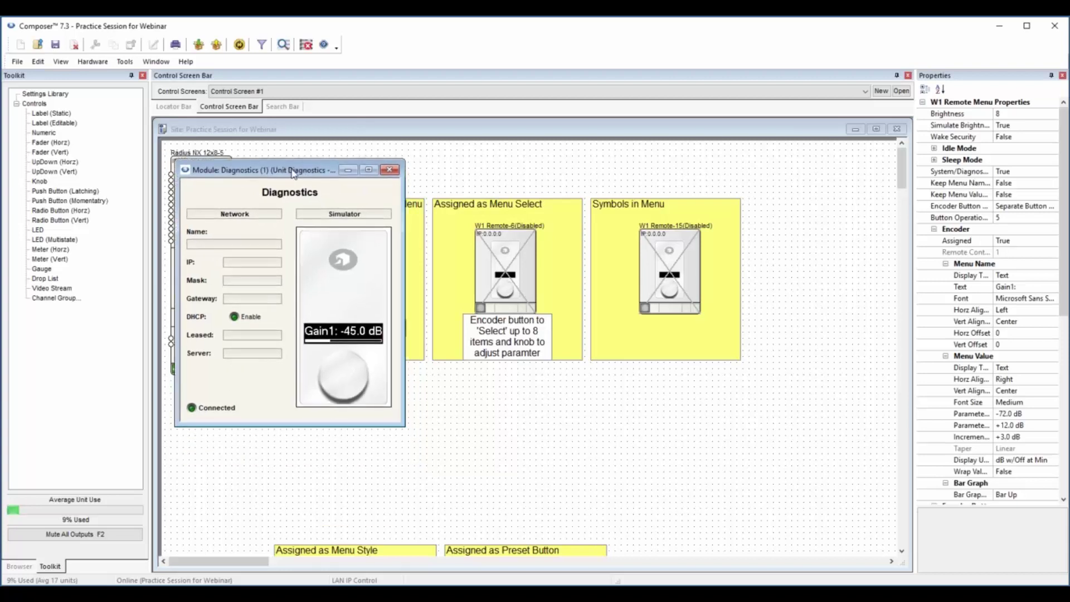
click(390, 170)
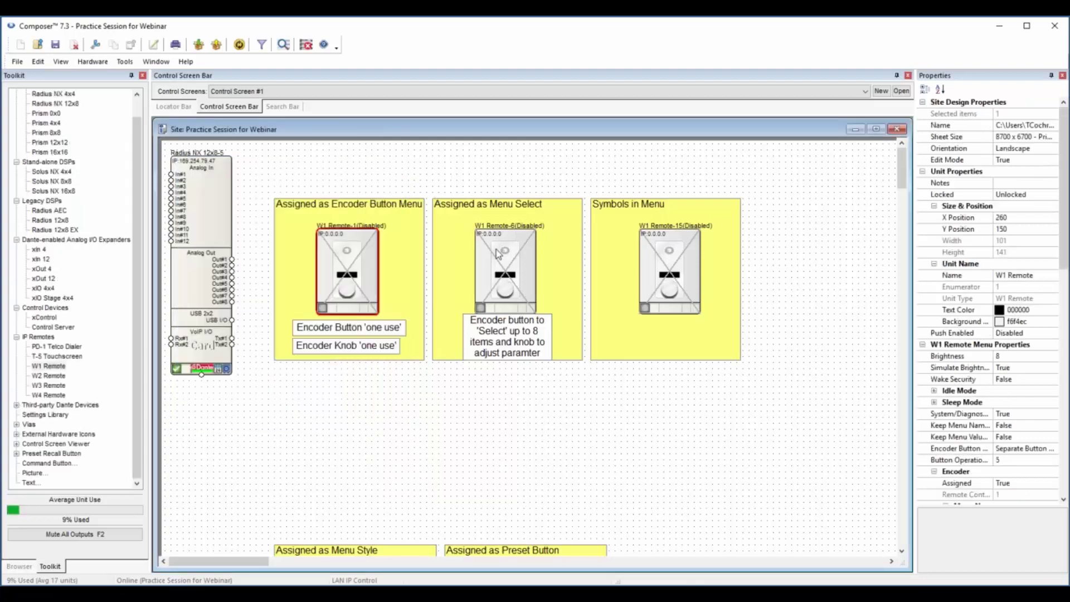
- Open the simulator of the W1 remote assigned as Menu Select and cycle through its menus with the encoder button
right_click(498, 253)
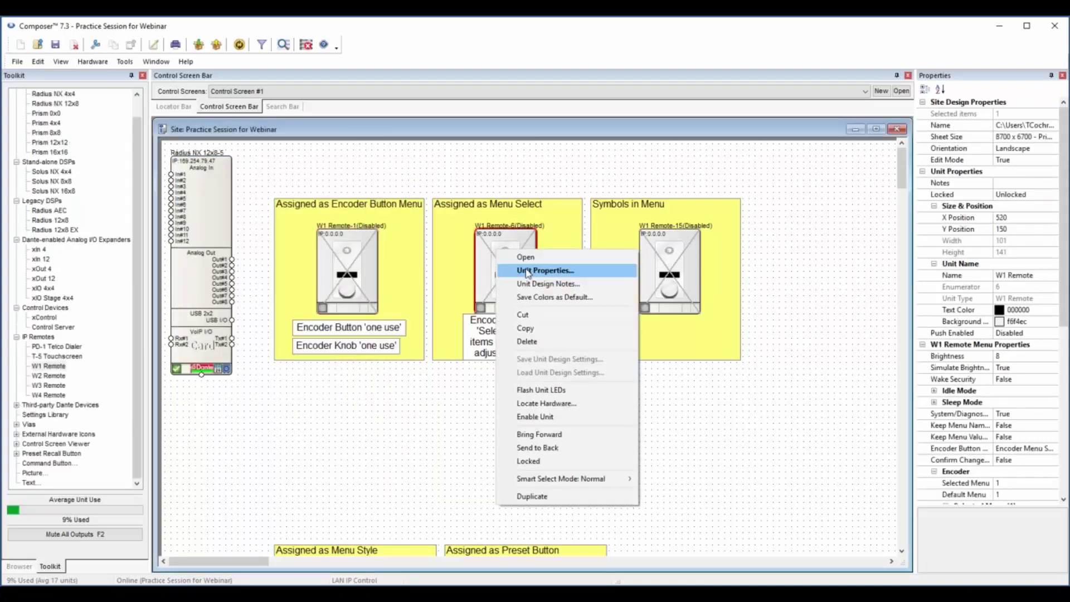
click(525, 257)
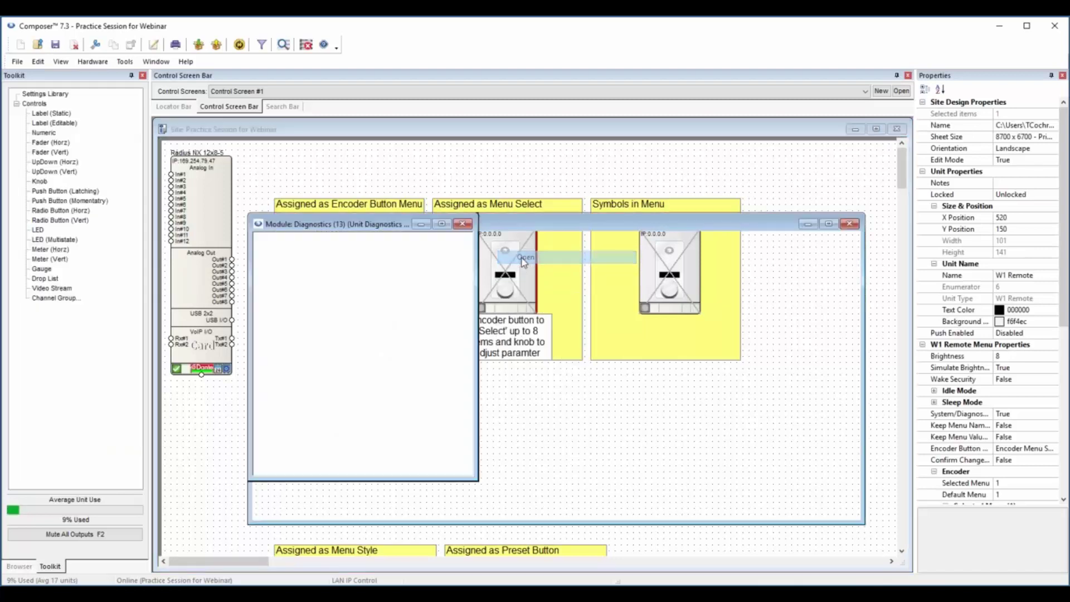
drag(357, 216, 287, 152)
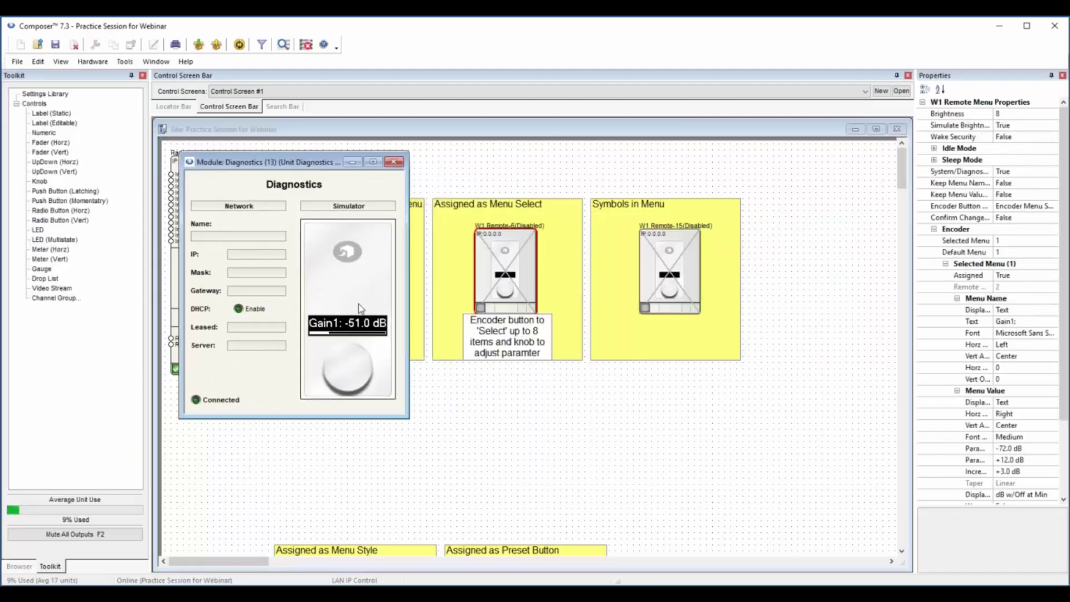
click(351, 378)
click(351, 379)
click(351, 379)
click(351, 379)
click(351, 379)
- Try the simulated encoder knob on the selected menus, leaving Gain1 at -48.0 dB, and close the simulator
scroll(349, 373, down, 4)
click(351, 380)
click(352, 383)
click(352, 384)
scroll(345, 346, up, 2)
scroll(345, 343, down, 2)
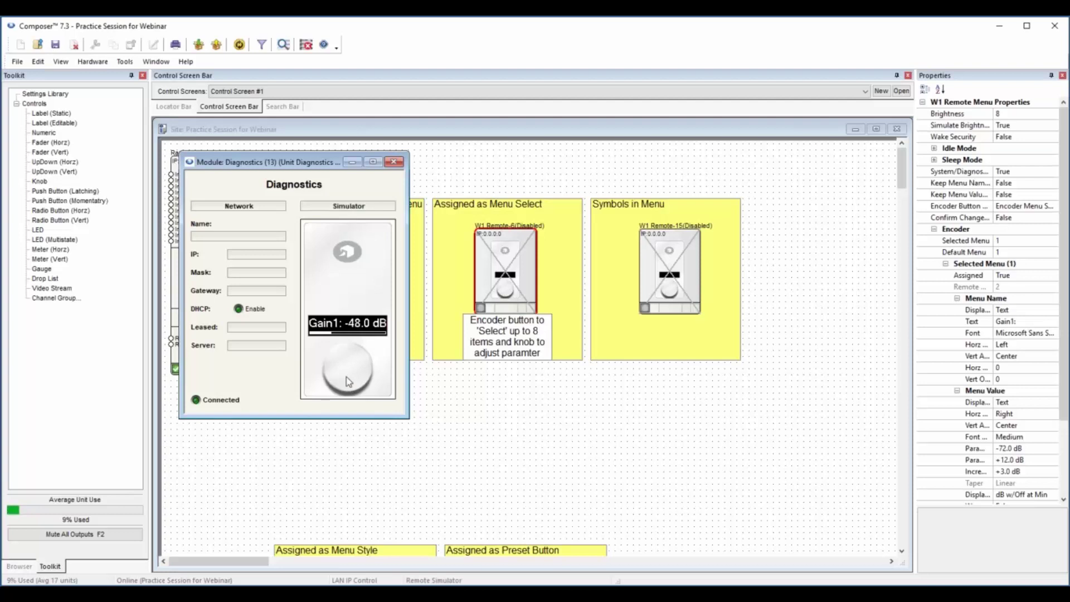
click(394, 162)
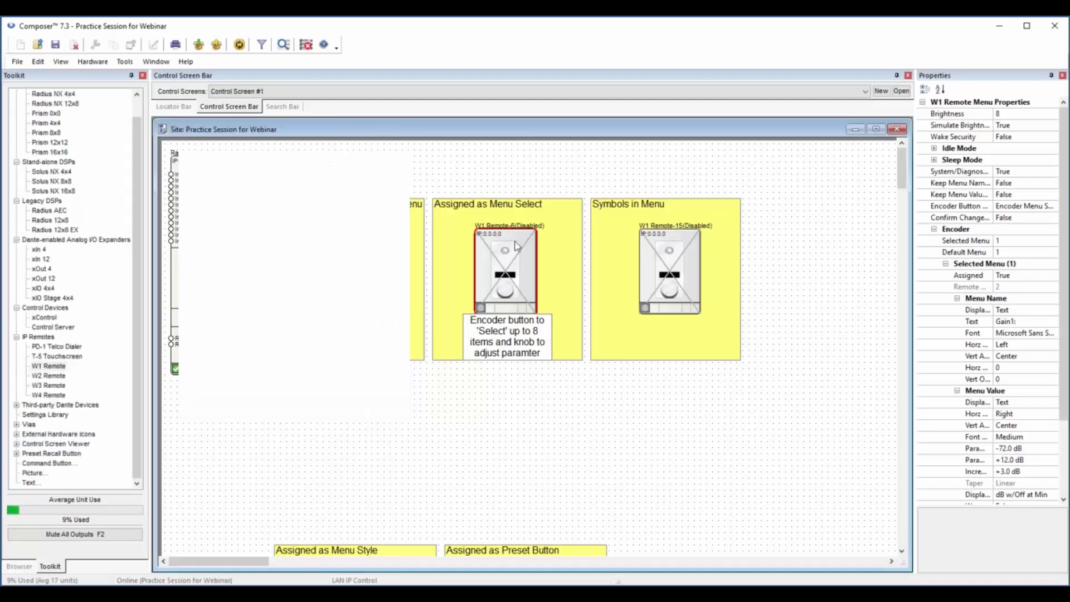
- Open the simulator of the Symbols in Menu W1 remote, try turning its encoder knob, and close it
right_click(662, 266)
click(677, 268)
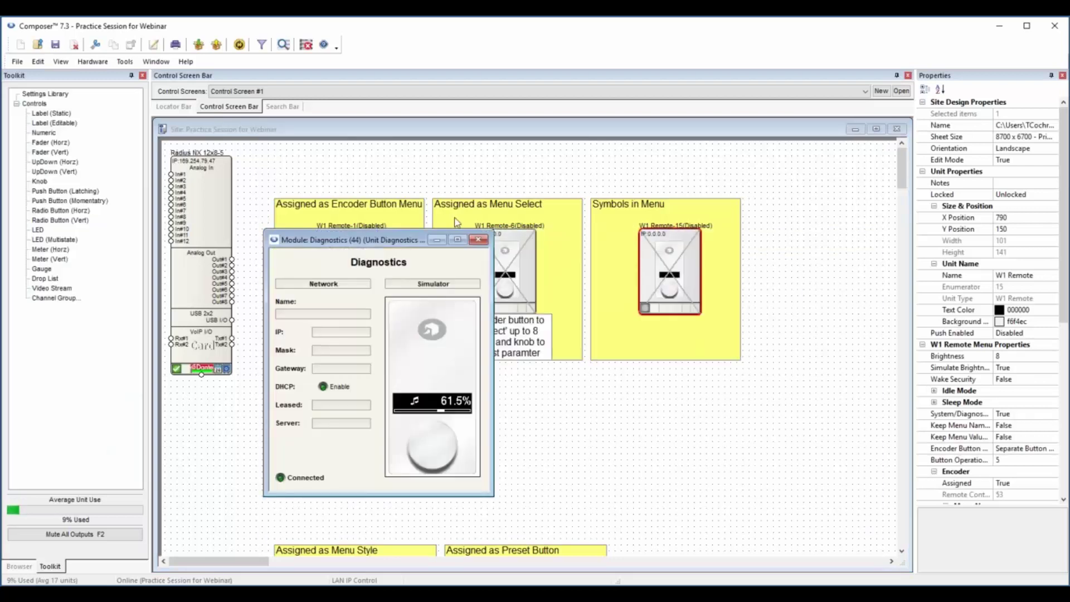
drag(355, 242, 282, 168)
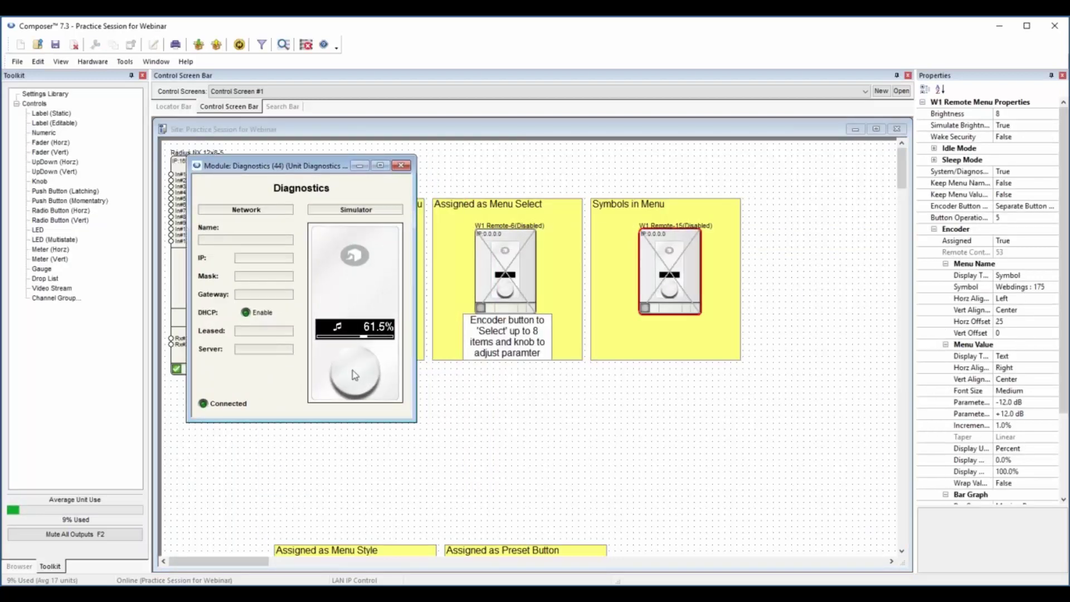
drag(354, 367, 381, 332)
drag(352, 374, 343, 340)
click(405, 170)
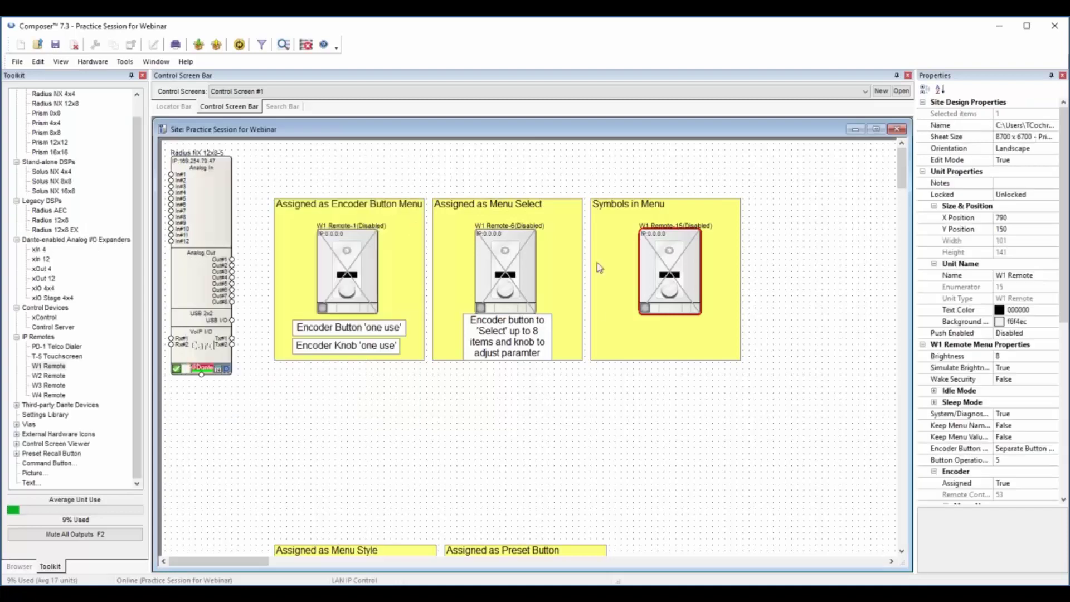
- Review the default button, preset and radio button menu styles in the remote settings of the Menu Style W2 remote
scroll(591, 334, down, 8)
scroll(528, 322, down, 3)
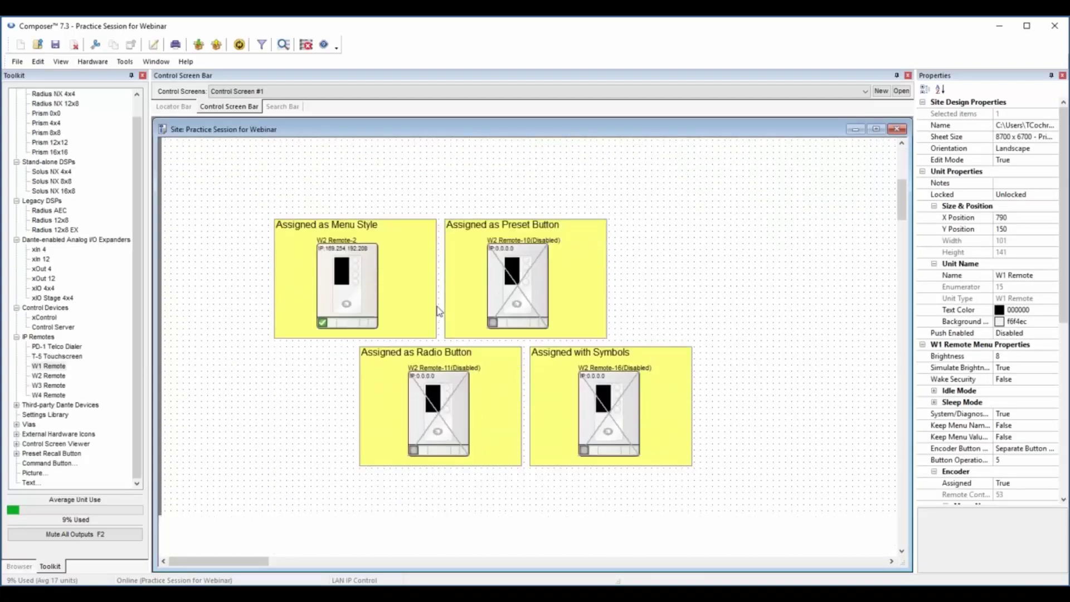
right_click(340, 288)
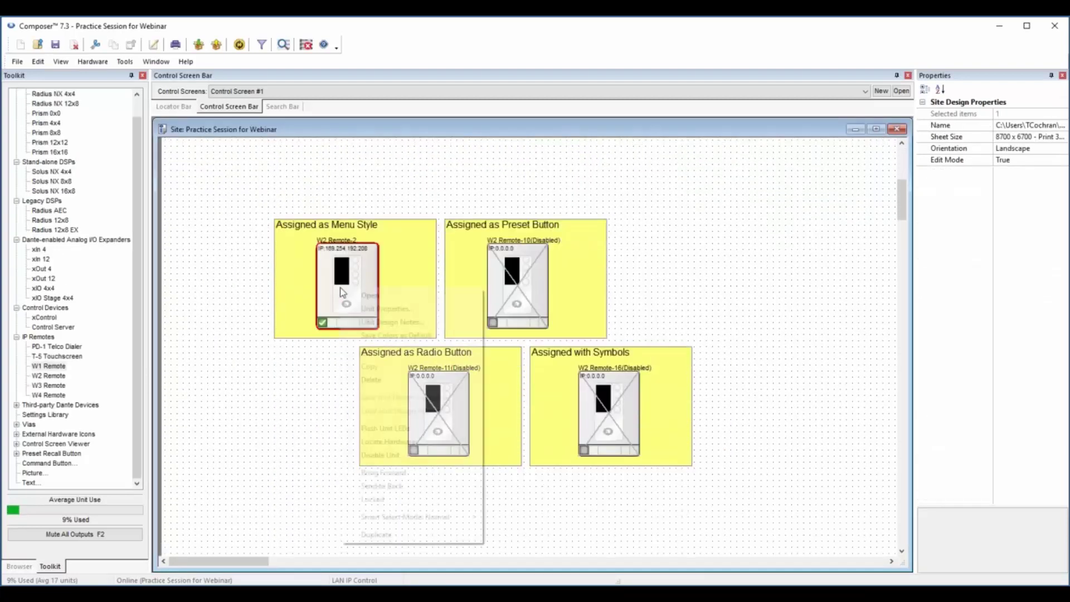
click(387, 308)
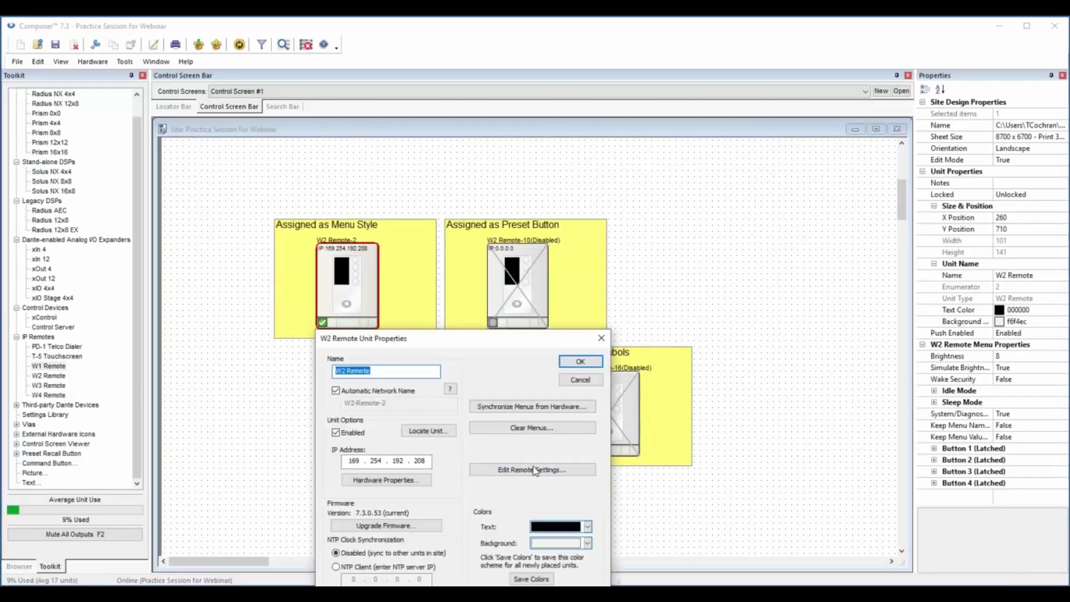
click(532, 469)
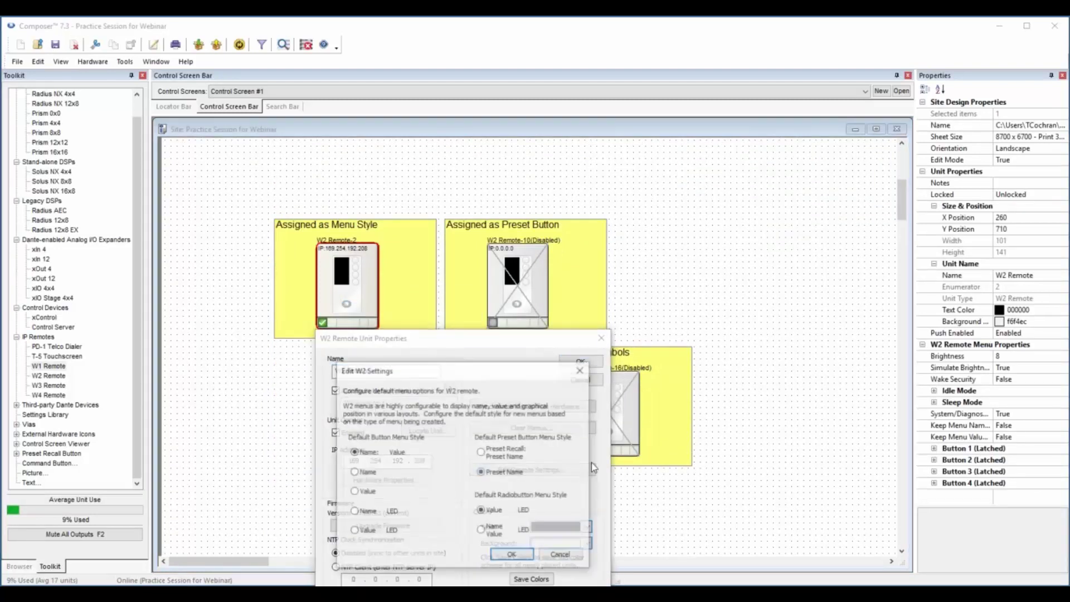
drag(471, 369, 649, 217)
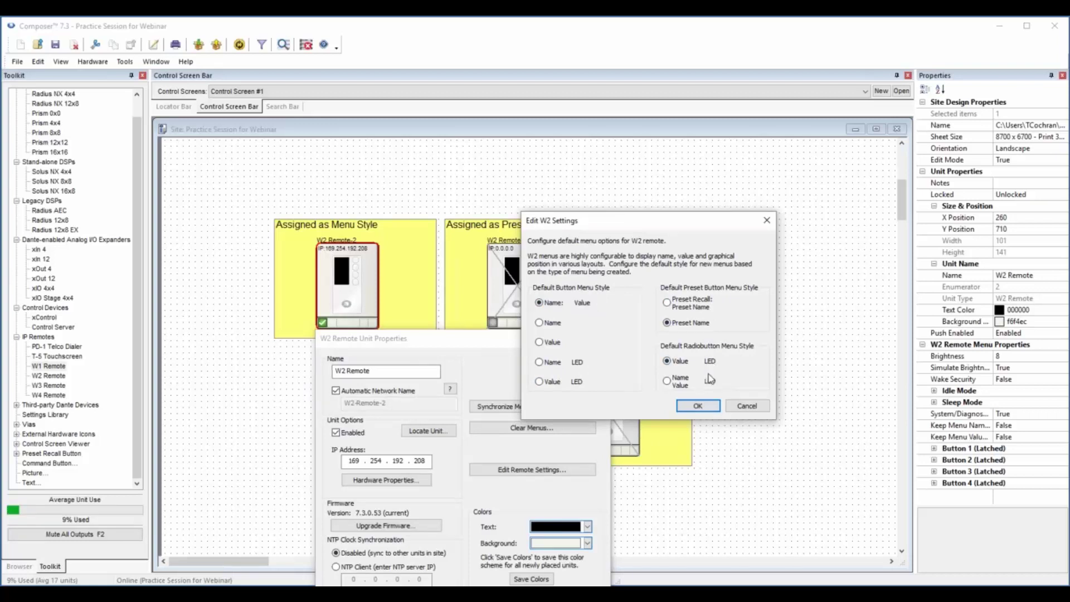
click(698, 405)
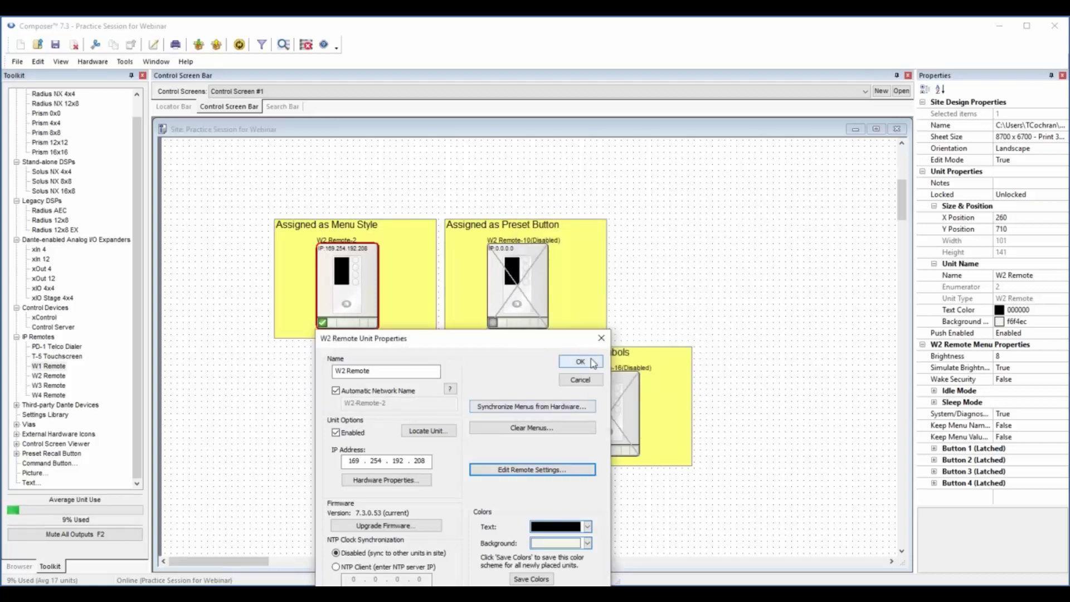
click(580, 361)
- Open the simulator of the Menu Style W2 remote, toggle Mute1 through Mute4, and close it
right_click(352, 285)
click(391, 294)
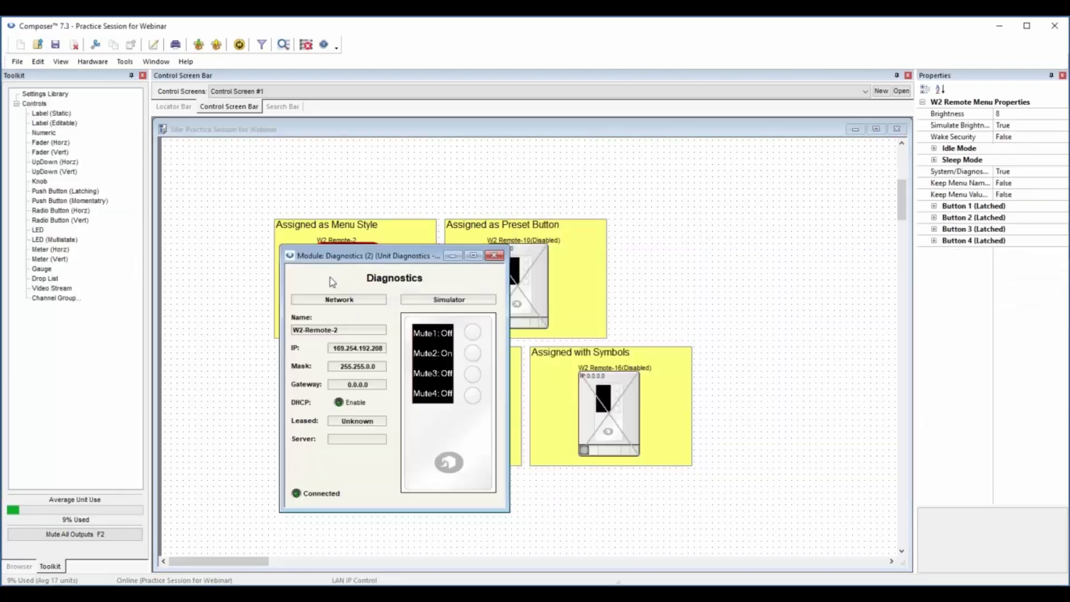
drag(385, 256, 278, 164)
click(366, 241)
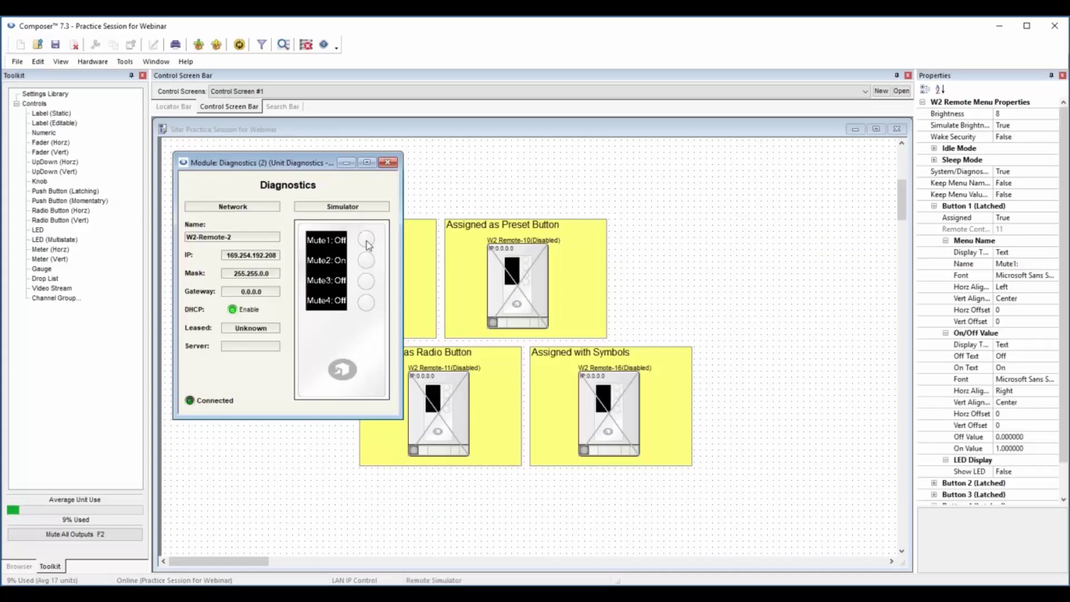
click(366, 260)
click(366, 282)
click(366, 303)
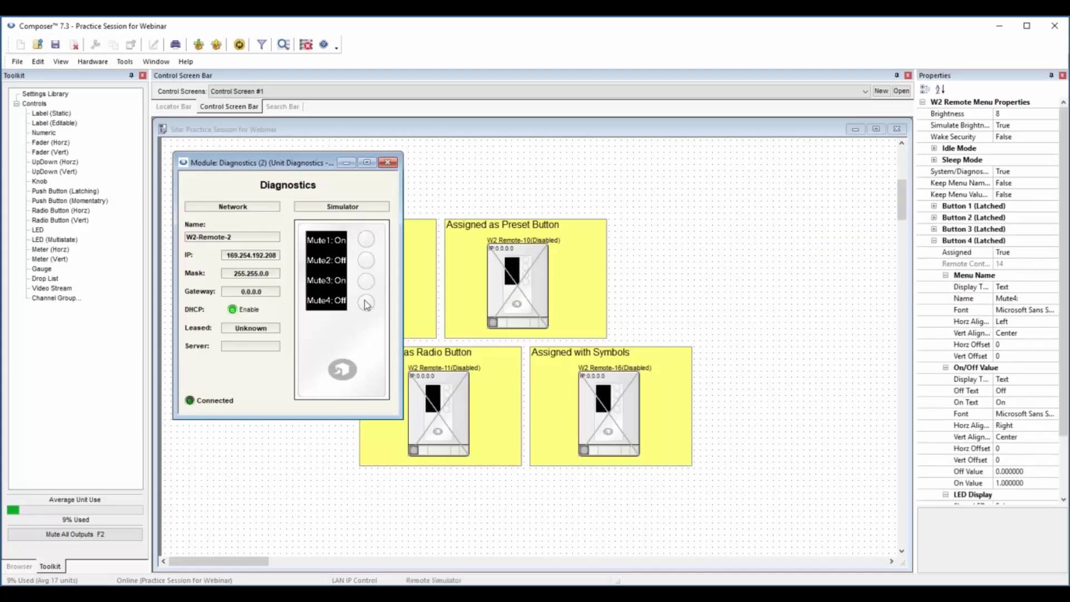
click(387, 163)
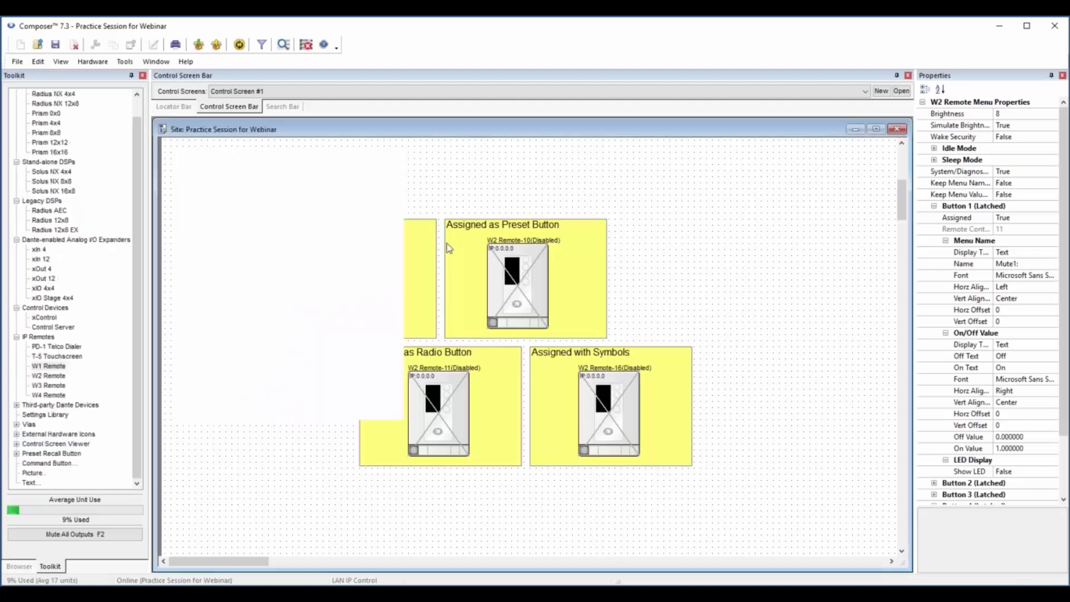
- Open the simulator of the W2 remote assigned as Preset Button, examine its preset menu display, and close it
right_click(508, 272)
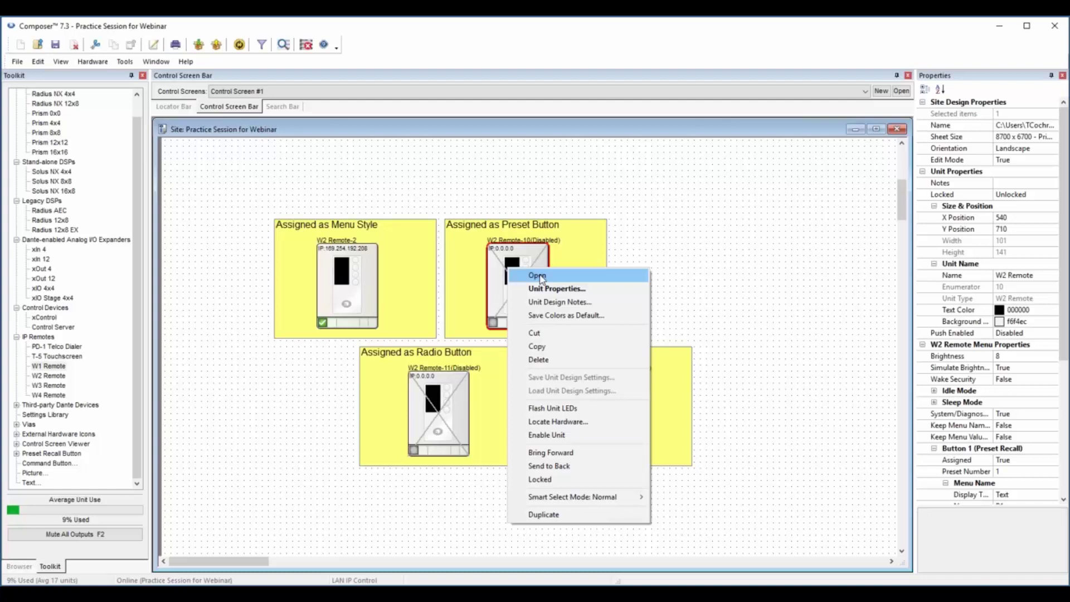
click(538, 276)
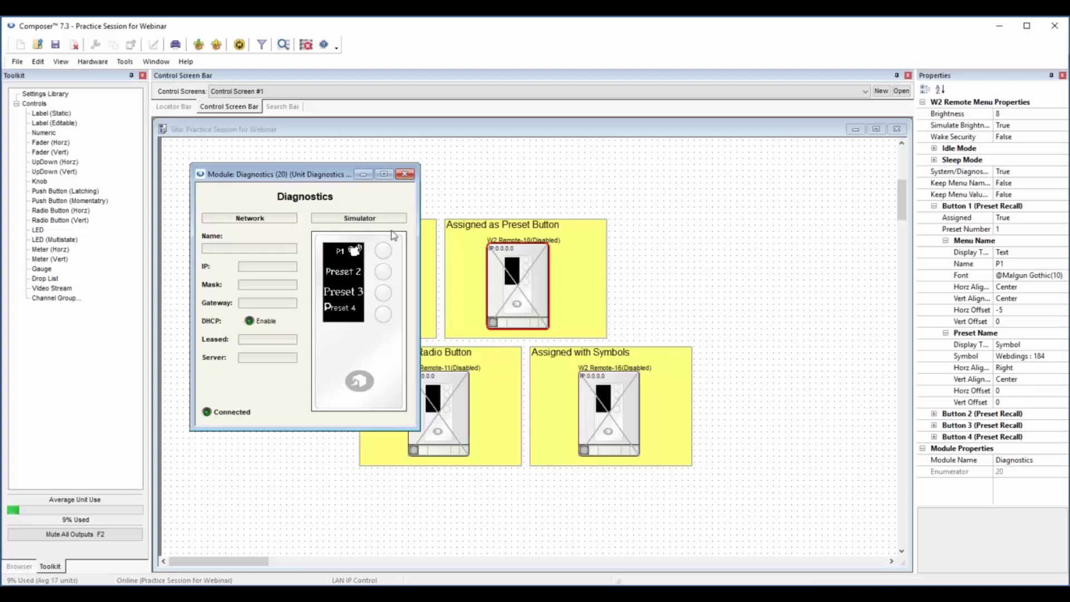
click(405, 174)
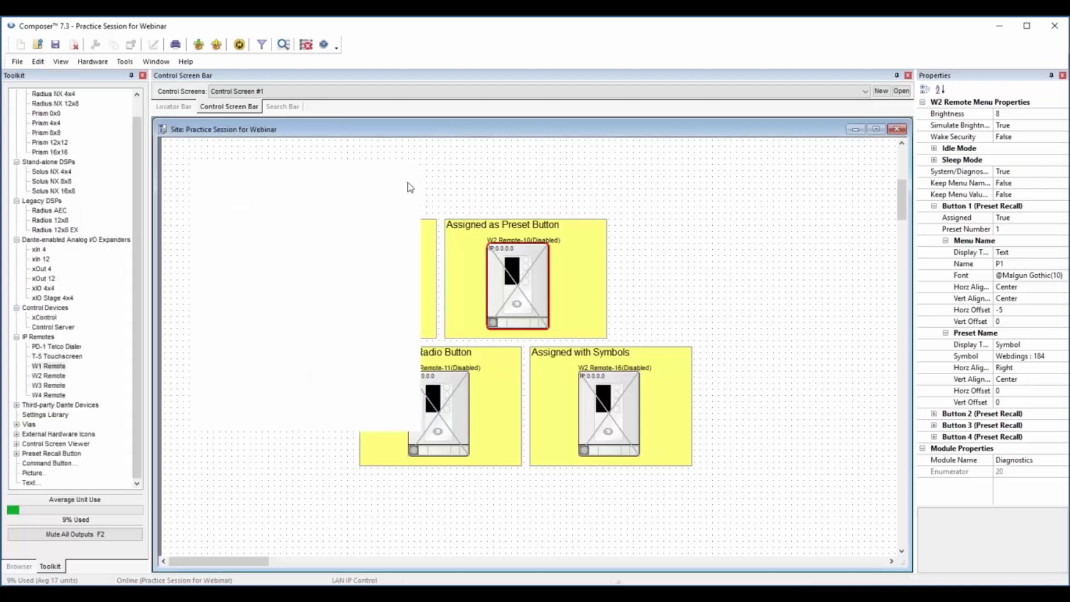
- Open the simulator of the W2 remote assigned as Radio Button, select Button2, Button3 and Button4 in turn, and close it
right_click(431, 414)
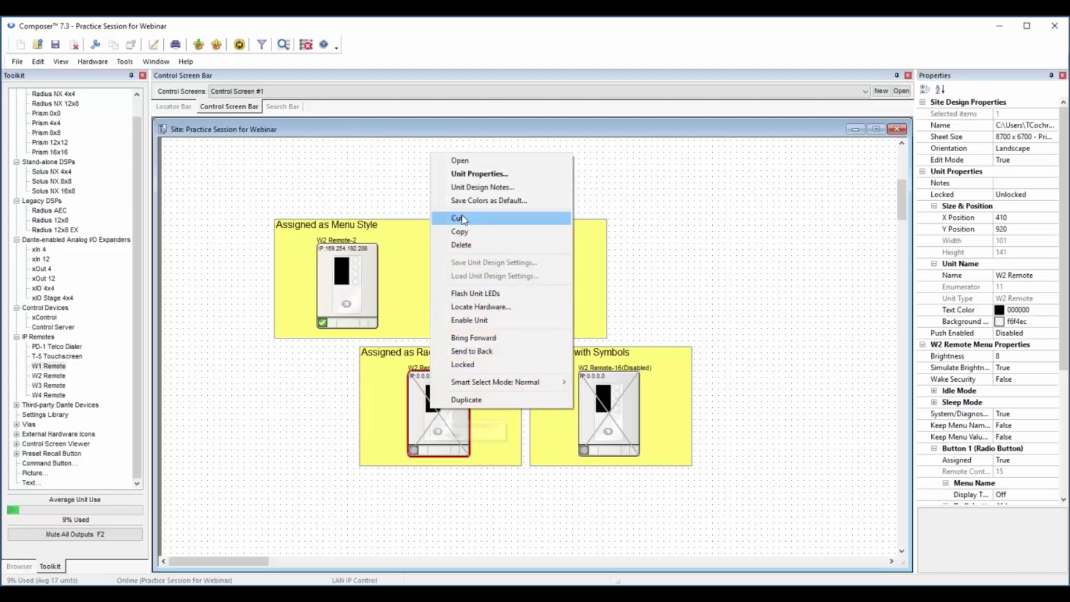
click(458, 162)
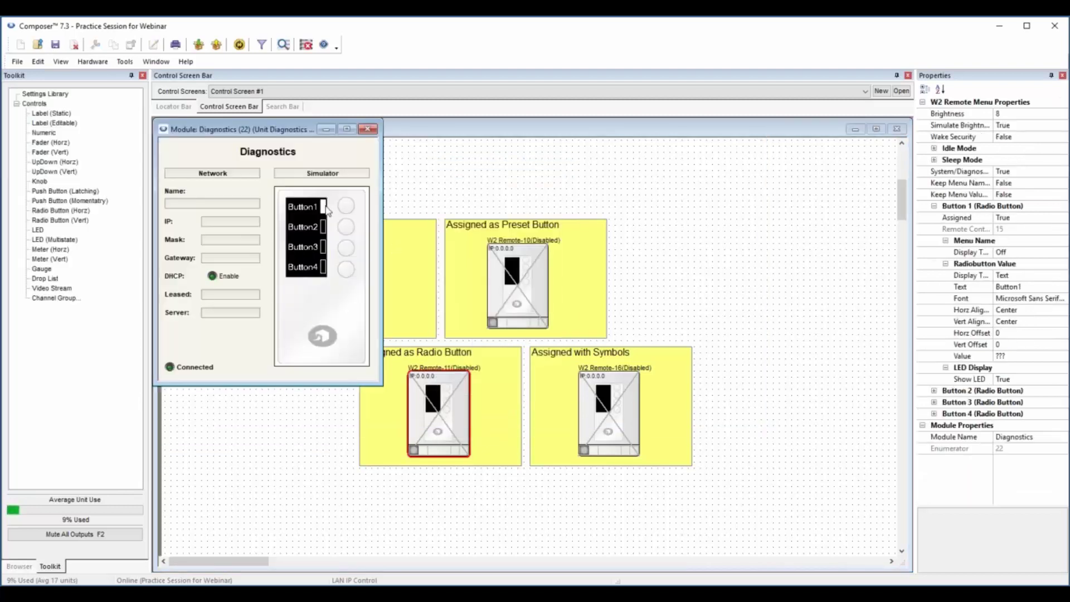
click(346, 227)
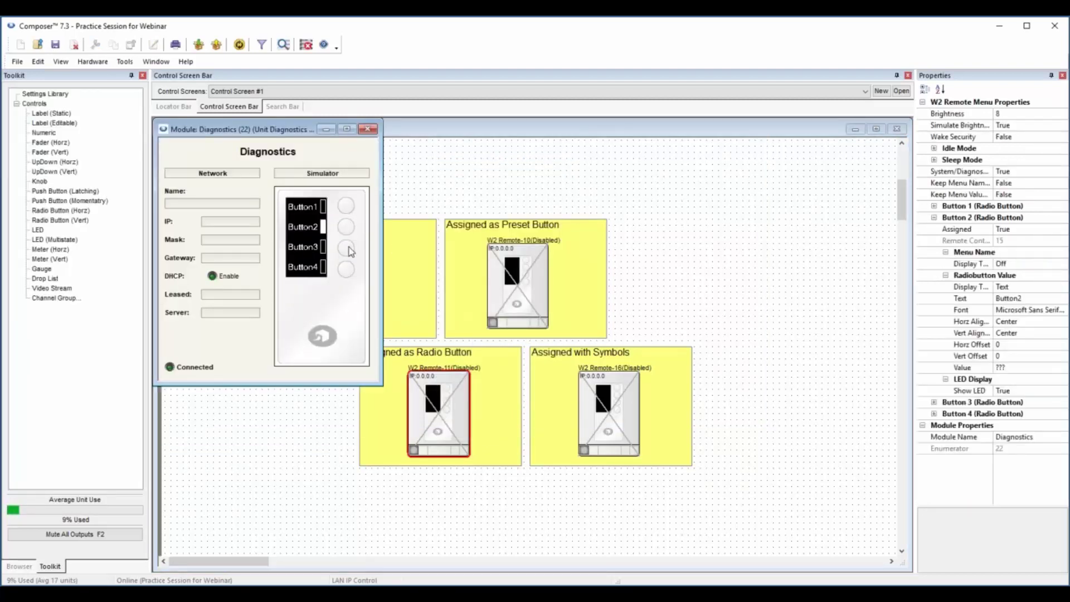
click(346, 248)
click(346, 269)
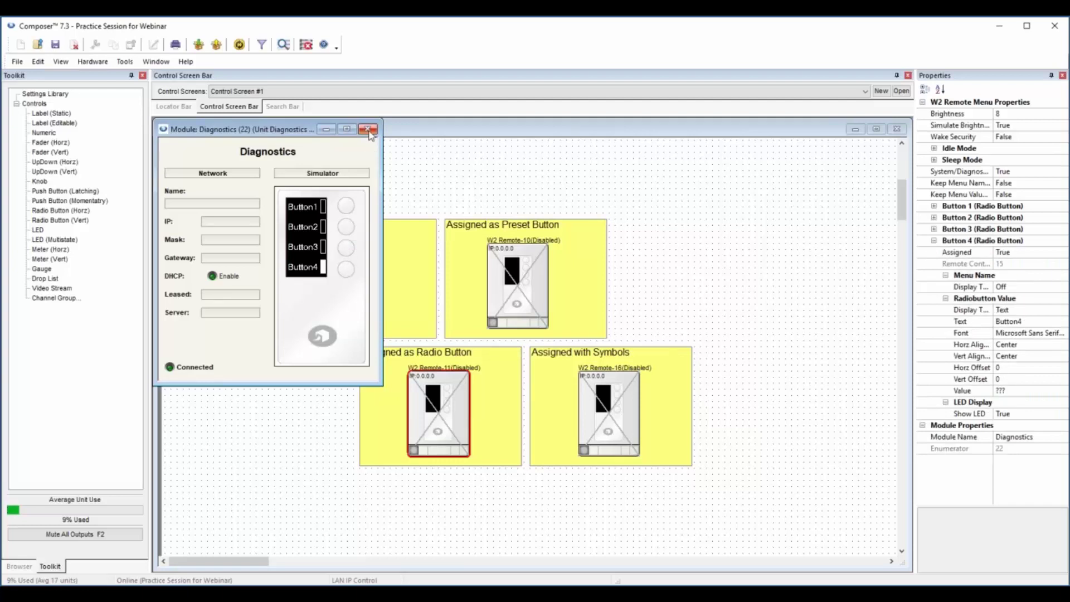
click(367, 128)
- Open the simulator of the W2 remote assigned with symbols, try its play, fast-forward and pause buttons, and close it
right_click(617, 387)
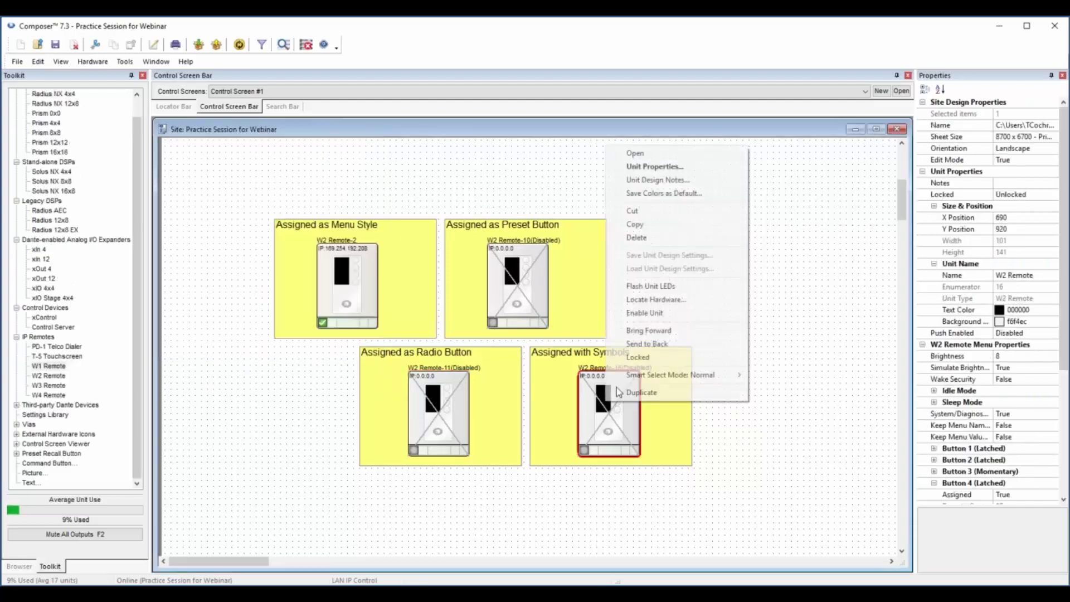
click(629, 153)
click(365, 242)
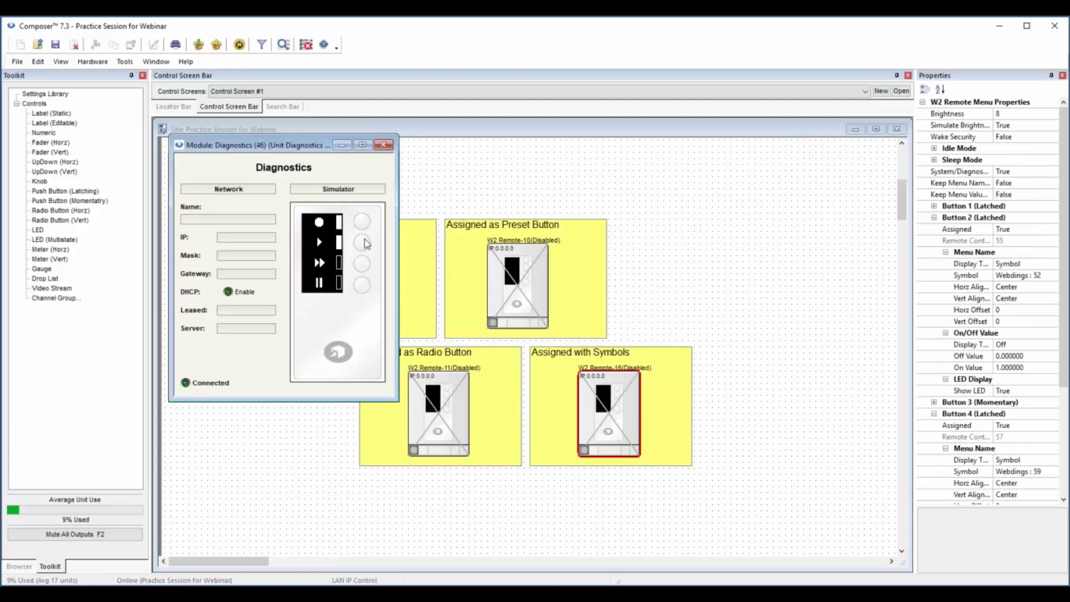
click(365, 264)
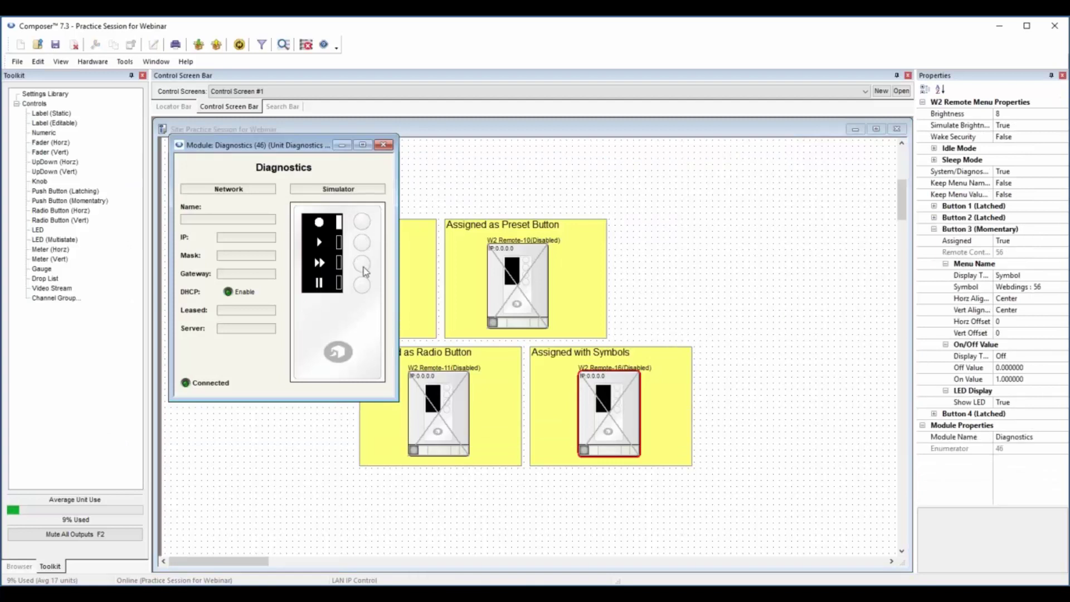
click(367, 286)
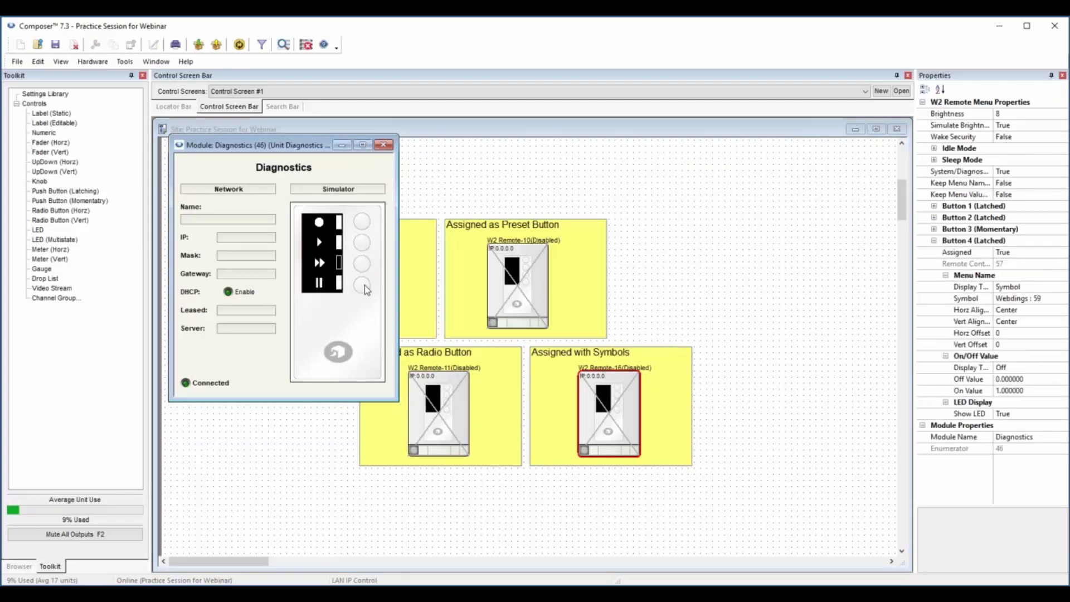
click(387, 147)
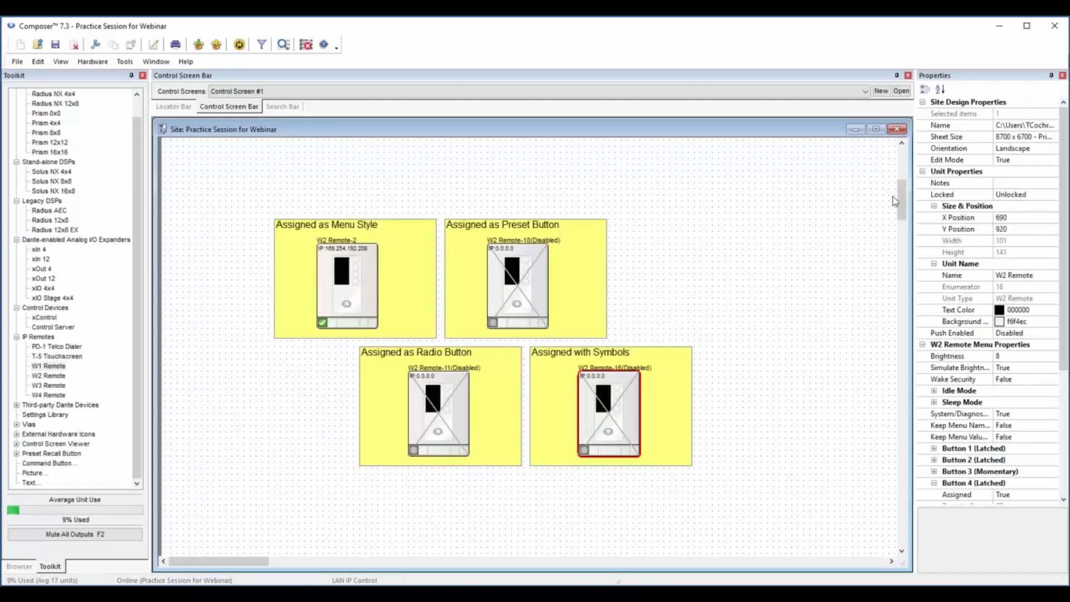
- Review the encoder button mode and default menu styles in the remote settings of the W3 remote assigned as Encoder Button Menu
drag(900, 206, 900, 255)
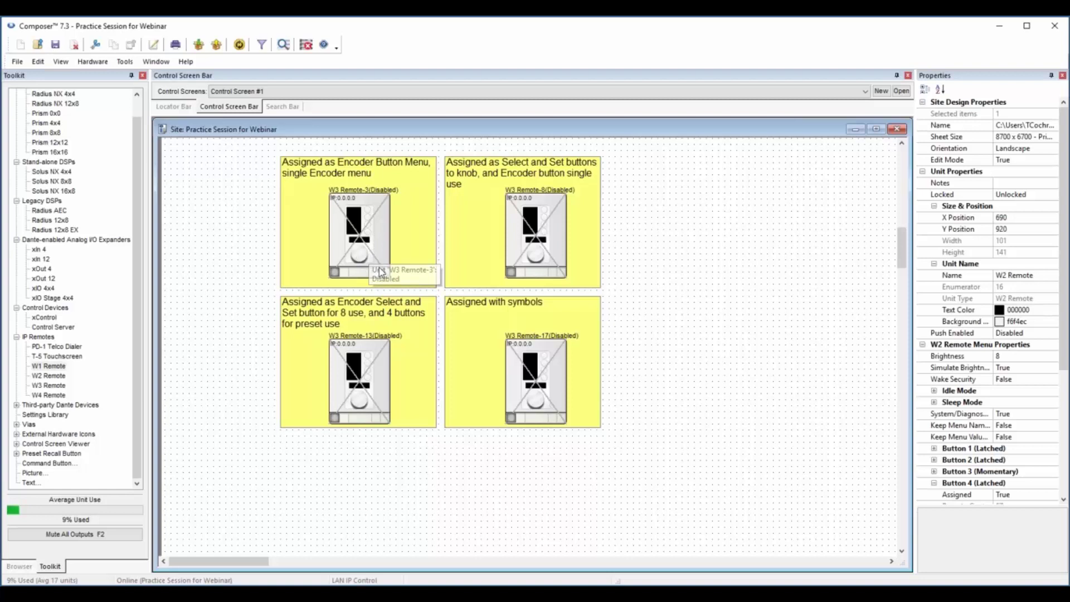
right_click(358, 228)
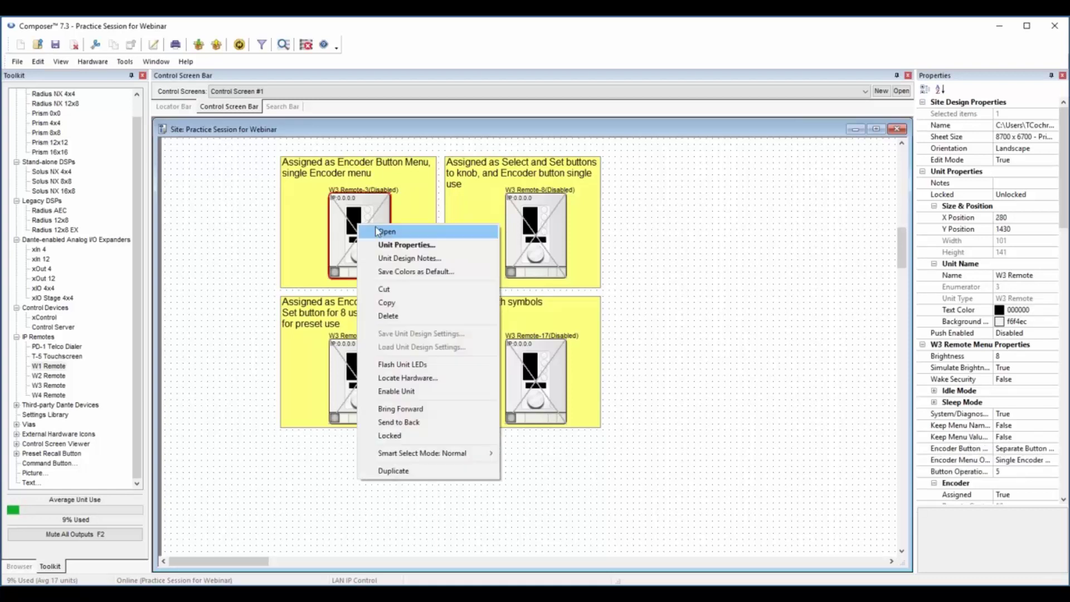
click(407, 245)
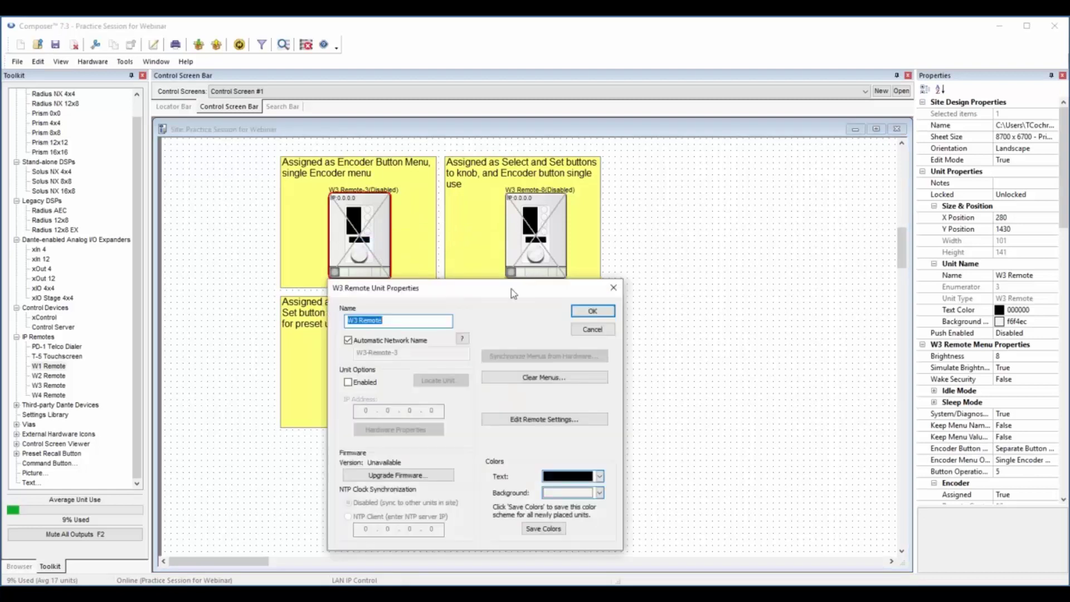
drag(489, 215, 637, 165)
click(710, 300)
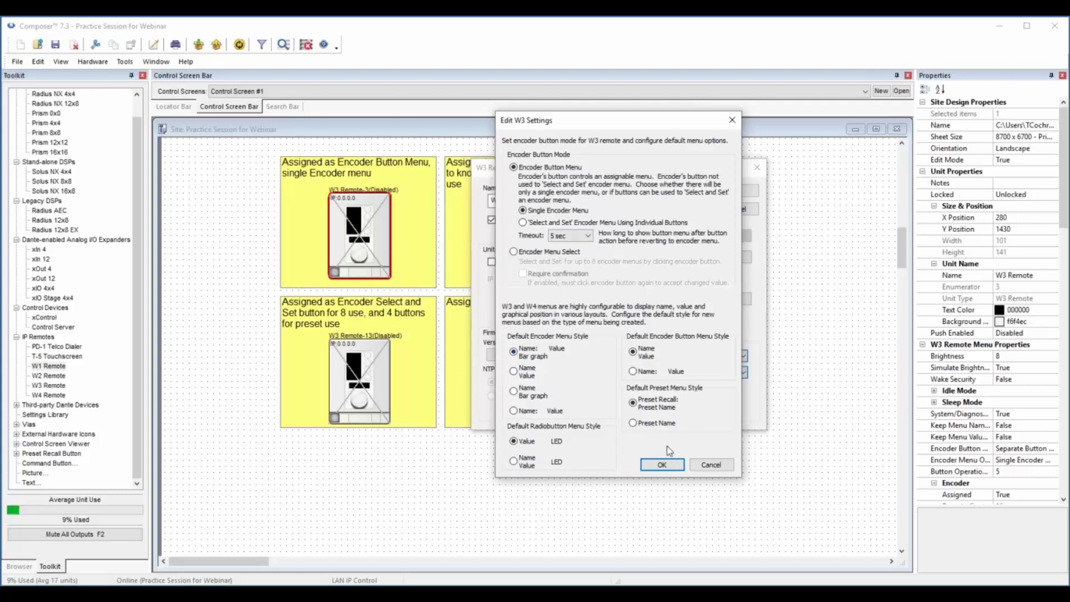
click(661, 464)
click(744, 192)
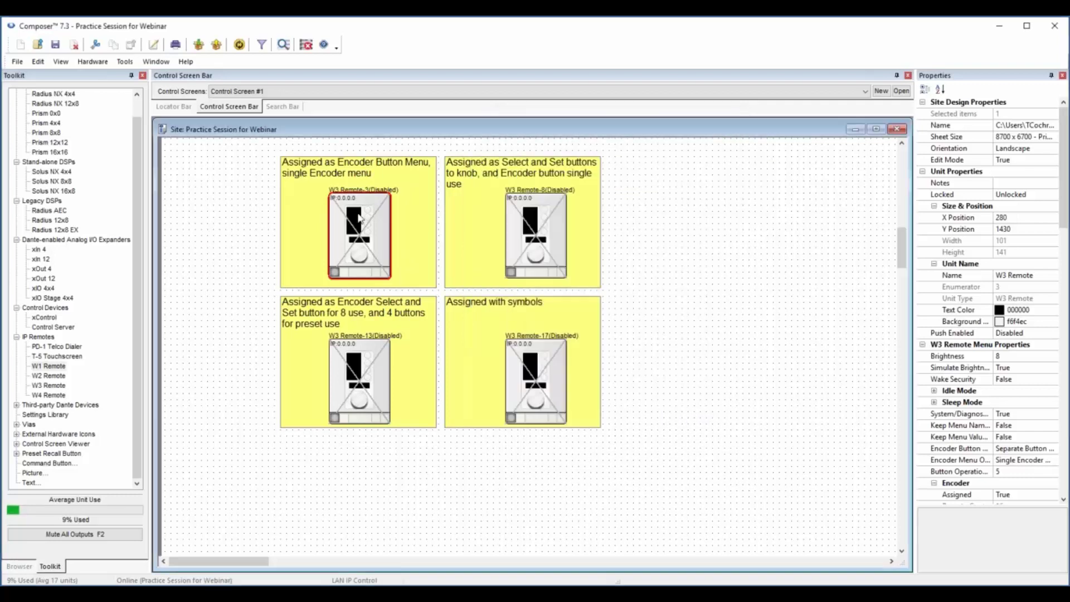
- Open the simulator of the Encoder Button Menu W3 remote and toggle Mute1 through Mute4
right_click(360, 218)
click(376, 224)
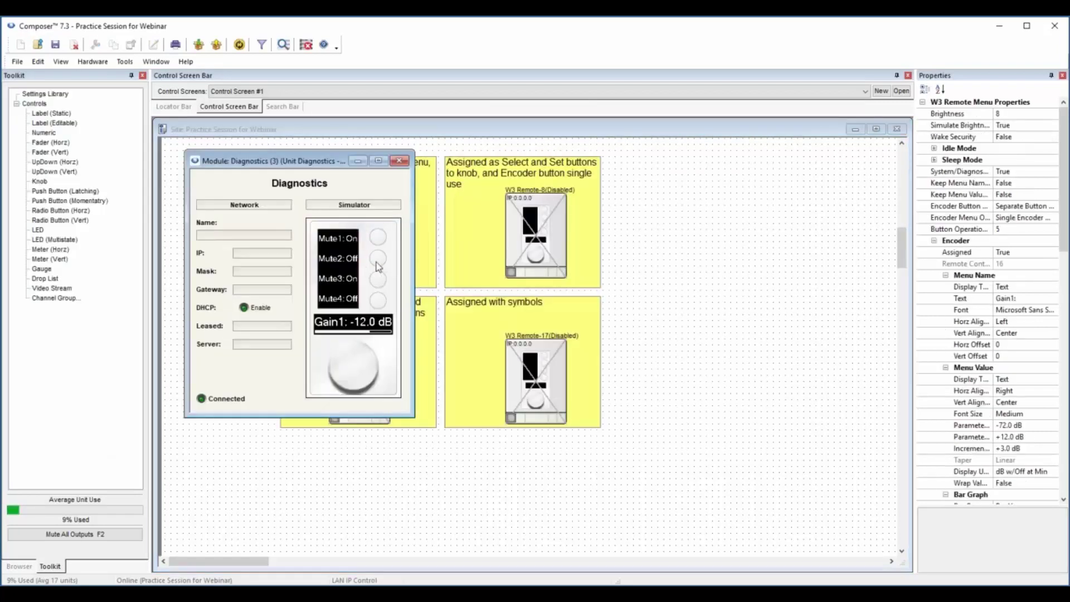
click(380, 240)
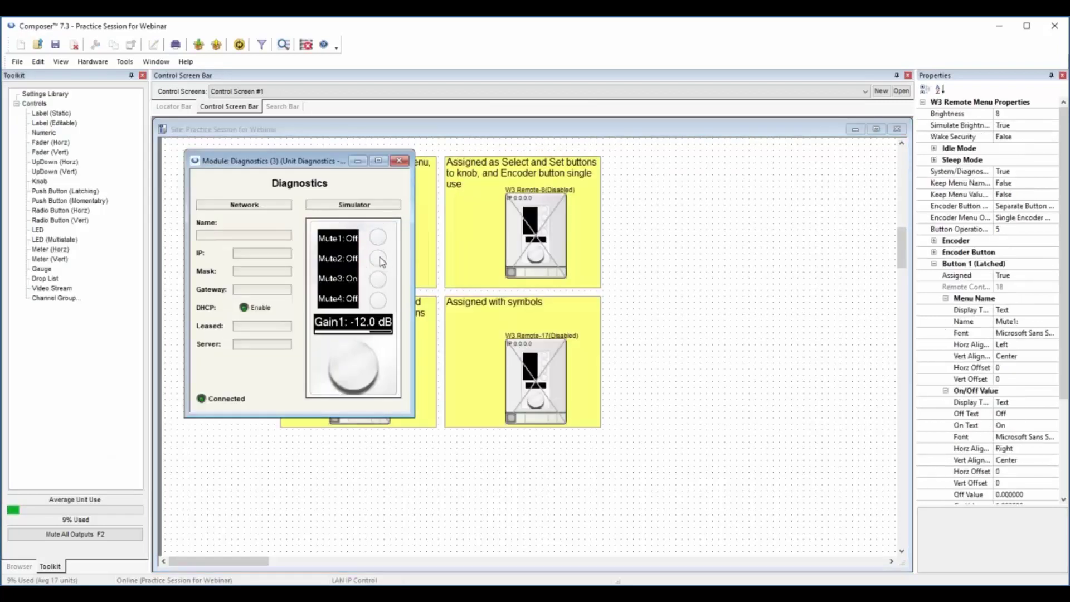
click(379, 259)
click(378, 278)
click(379, 299)
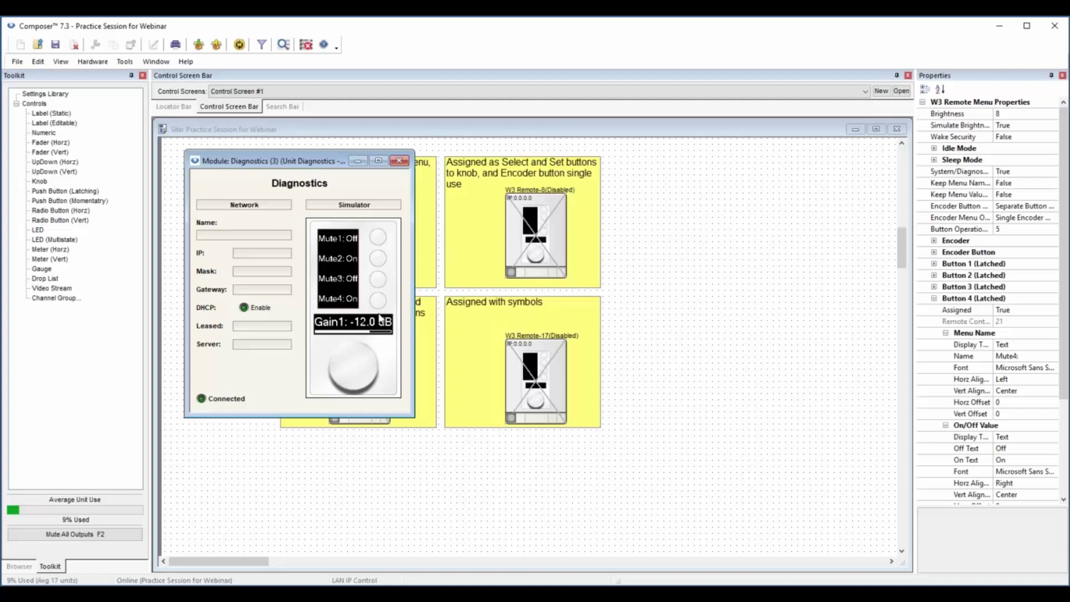
- Lower Gain1 to -18.0 dB with the simulated knob, try the encoder button and the Mute4 and Mute3 buttons, and close the simulator
click(352, 368)
scroll(350, 379, down, 3)
scroll(349, 392, up, 1)
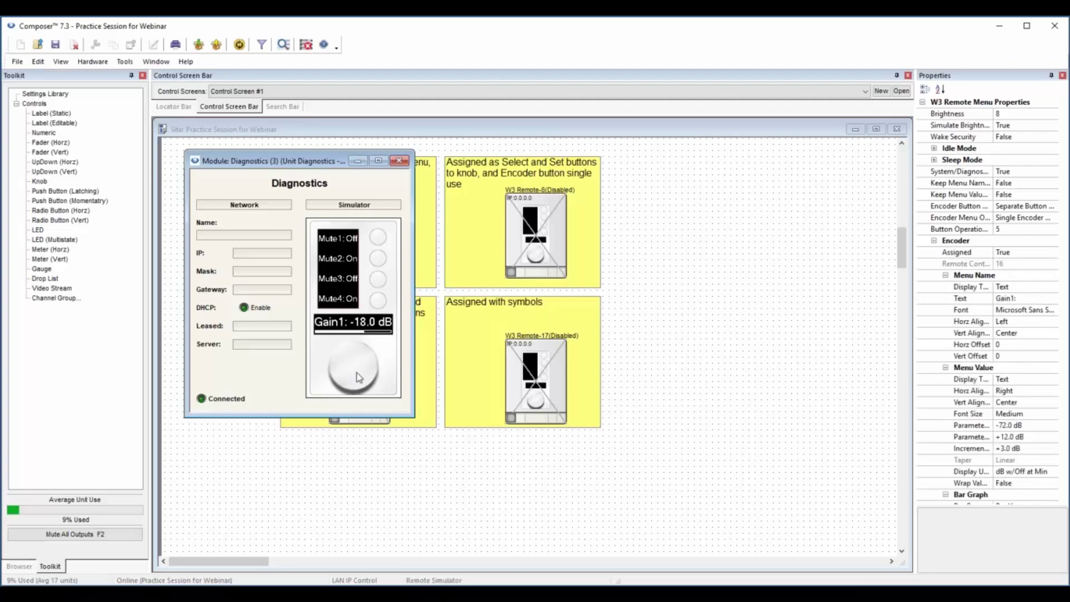
click(358, 376)
click(377, 300)
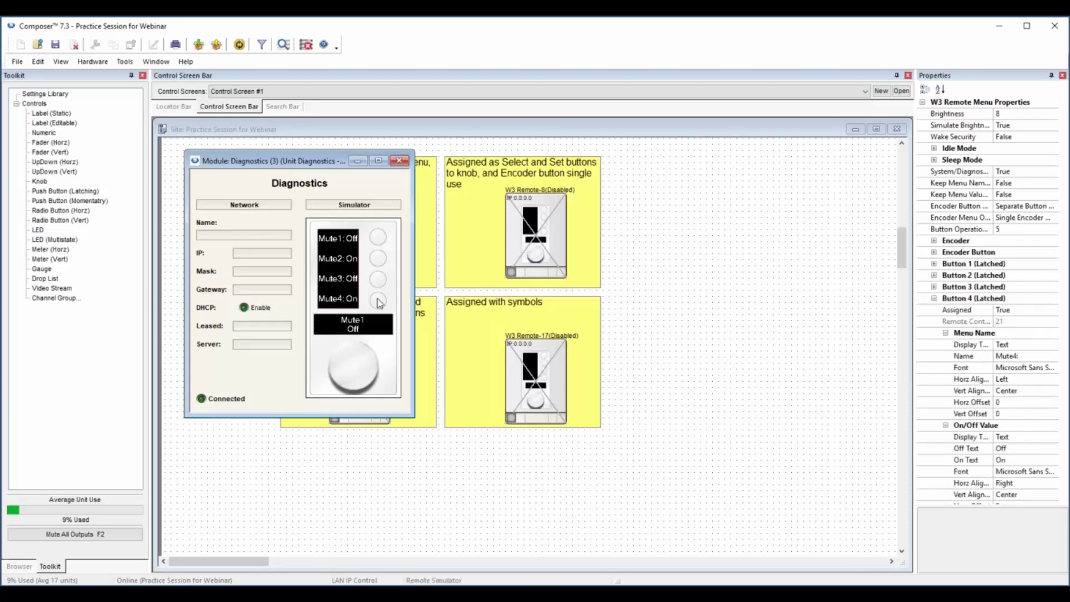
click(378, 279)
click(399, 160)
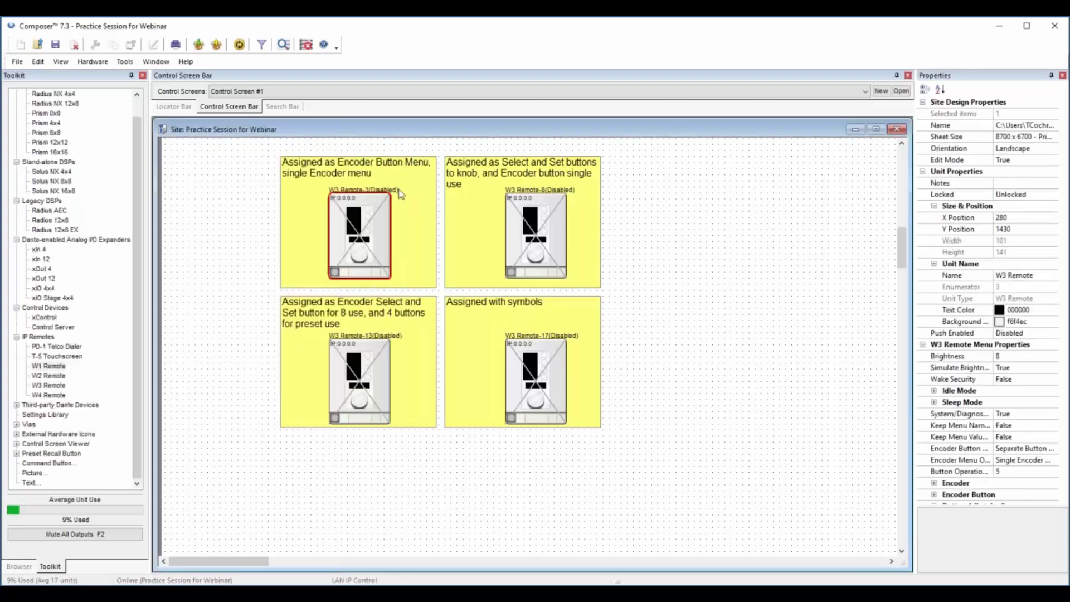
- Open the simulator of the Encoder Select and Set W3 remote, step its encoder menus from Gain1 to Gain8, recall the Default preset, and close it
right_click(353, 365)
click(403, 368)
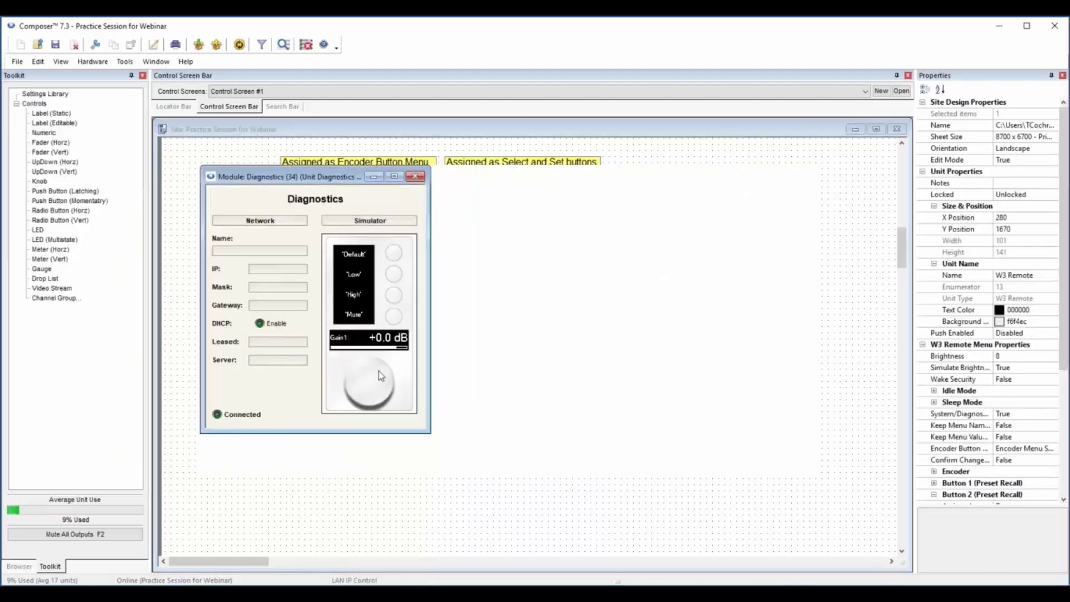
click(368, 390)
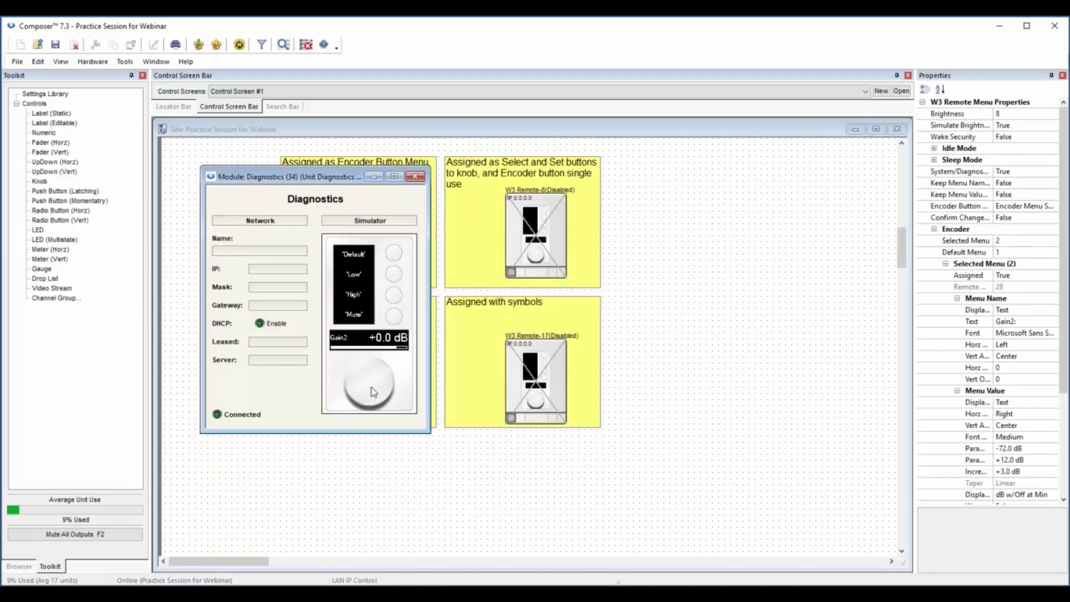
click(372, 391)
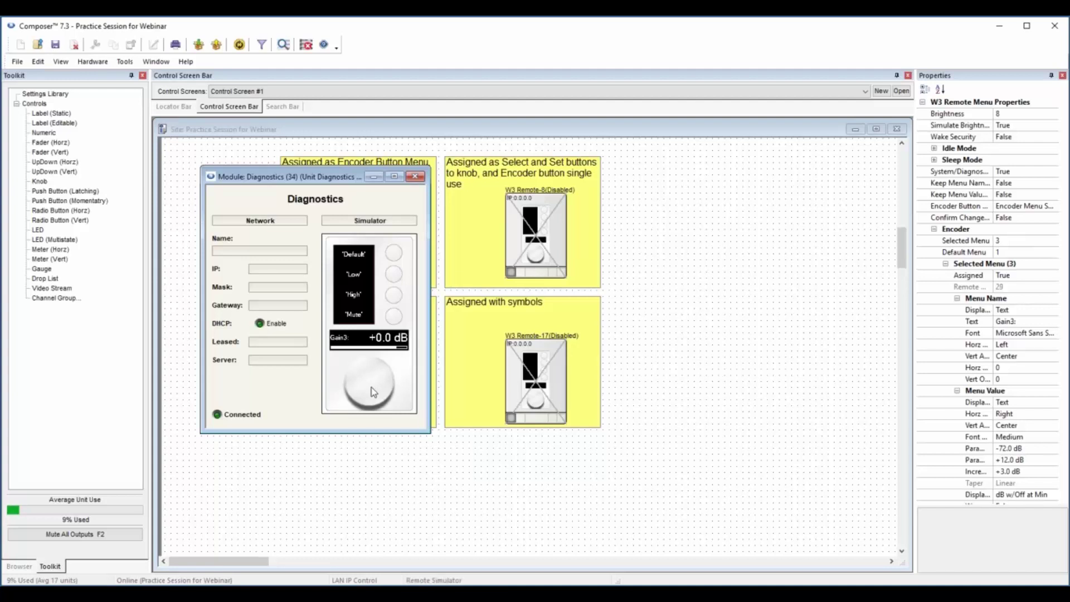
click(373, 391)
click(373, 391)
click(373, 391)
click(371, 391)
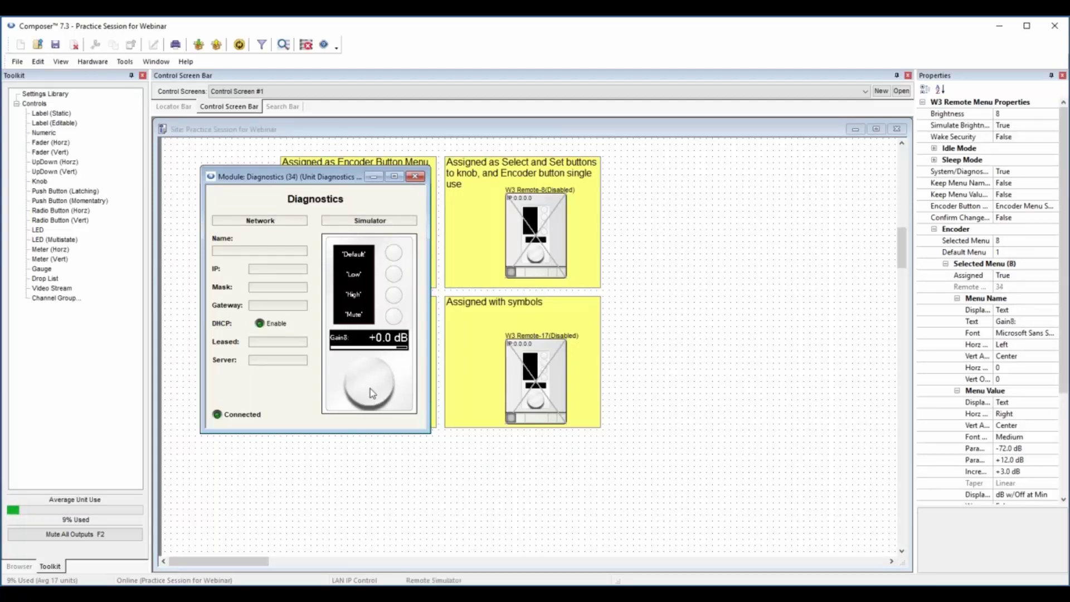
click(393, 253)
click(415, 177)
- Open the simulator of the Select and Set W3 remote, adjust gains with the knob while switching among Gain1, Gain2 and Gain3, and close it
double_click(532, 225)
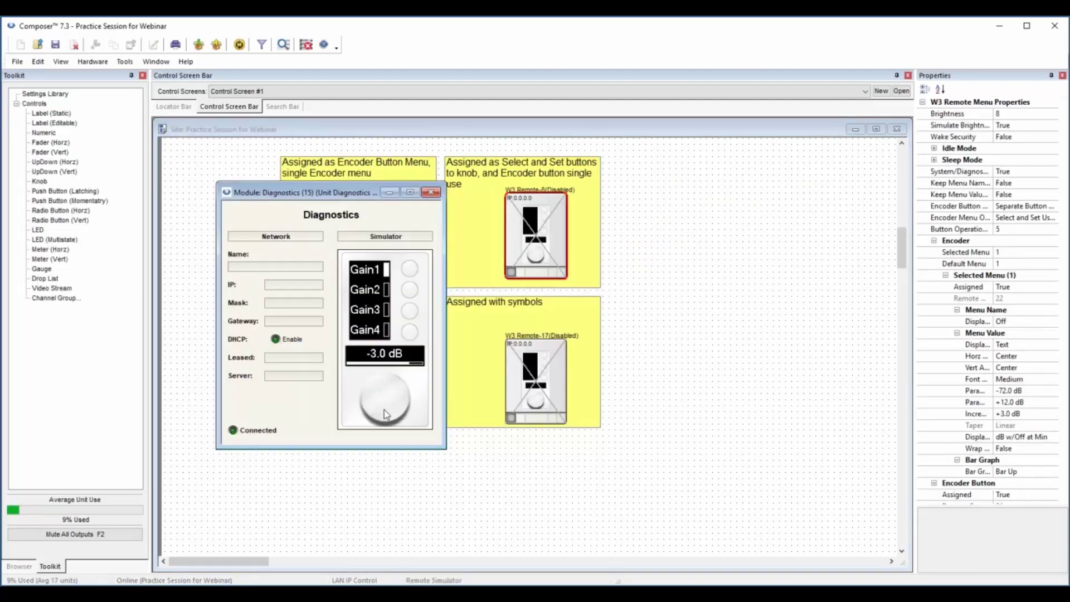
scroll(383, 409, down, 3)
click(409, 289)
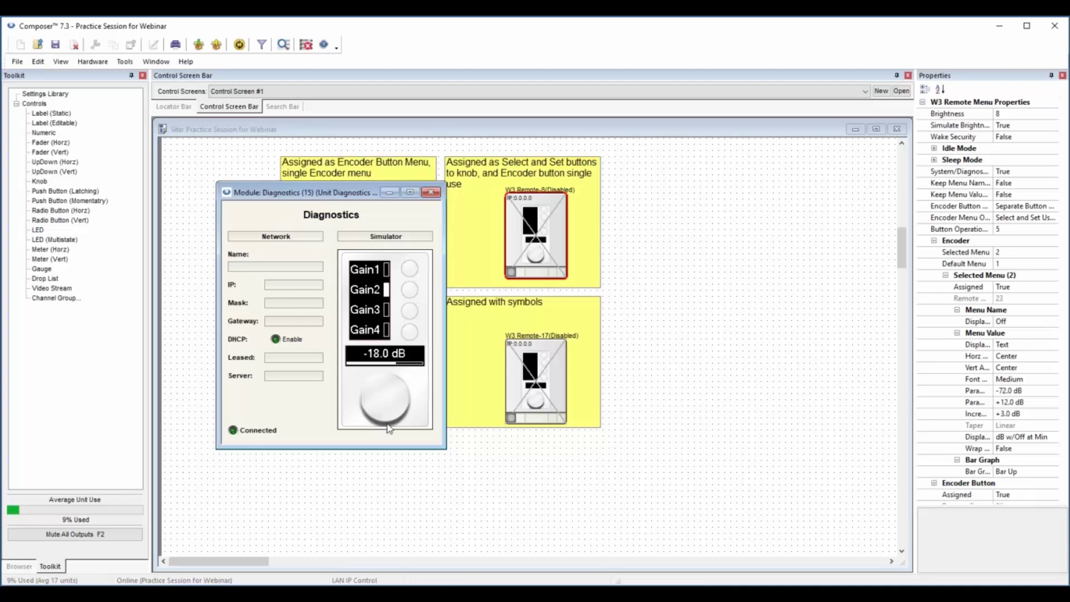
click(410, 311)
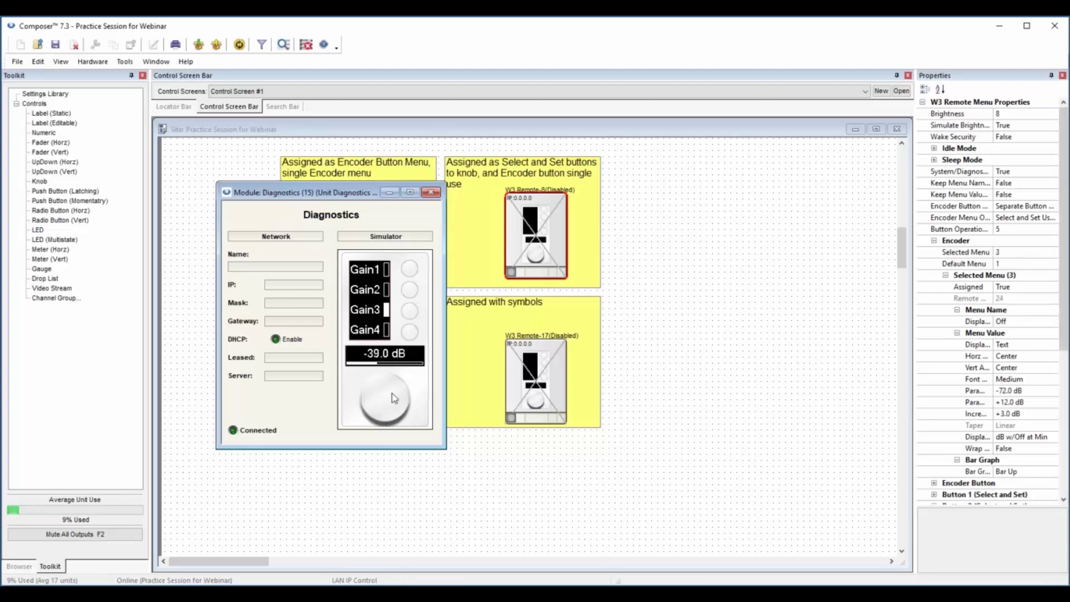
click(410, 270)
click(411, 290)
click(430, 192)
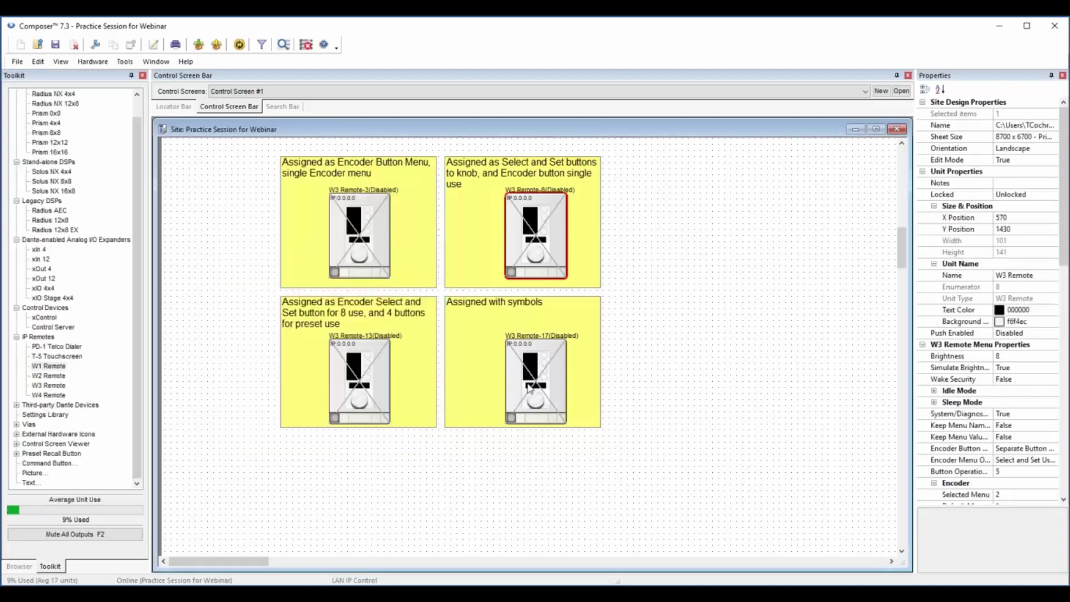
- Open the simulator of the W3 remote assigned with symbols, try its Stop button, and close it
right_click(529, 382)
click(548, 387)
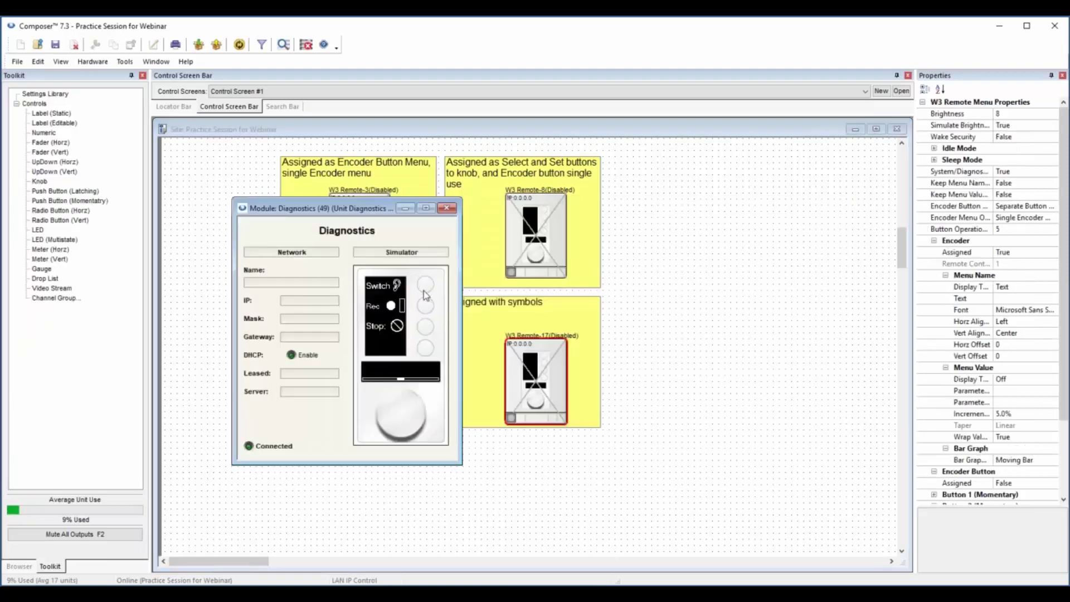
click(426, 329)
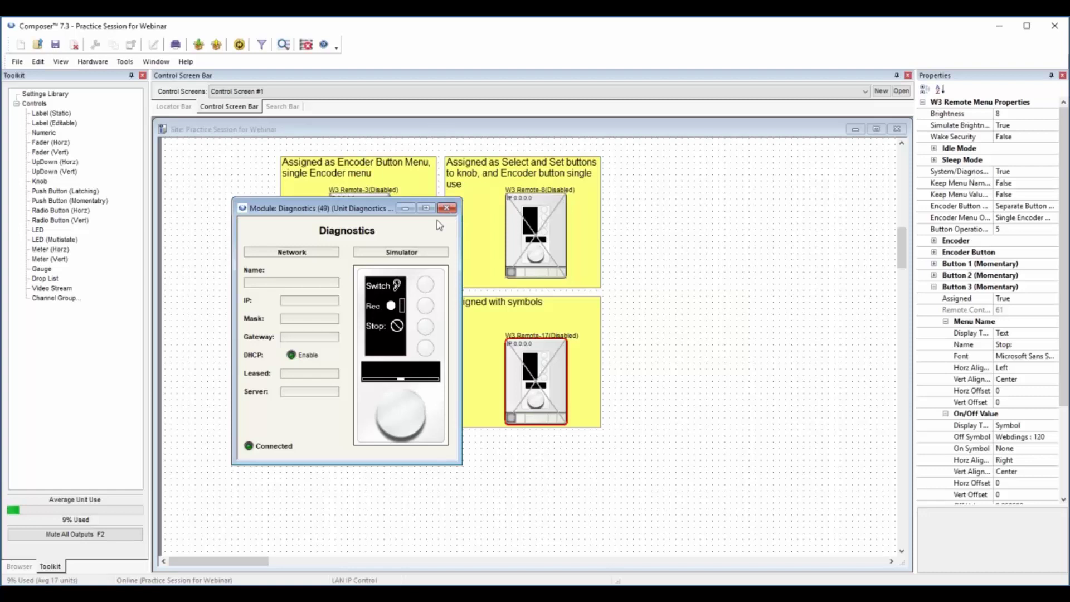
click(446, 207)
- Open the simulator of the W4 remote assigned as Encoder Menu Button and toggle its 1,2, 3,4, 5,6 and 1,3 buttons
scroll(654, 295, down, 5)
scroll(654, 294, down, 5)
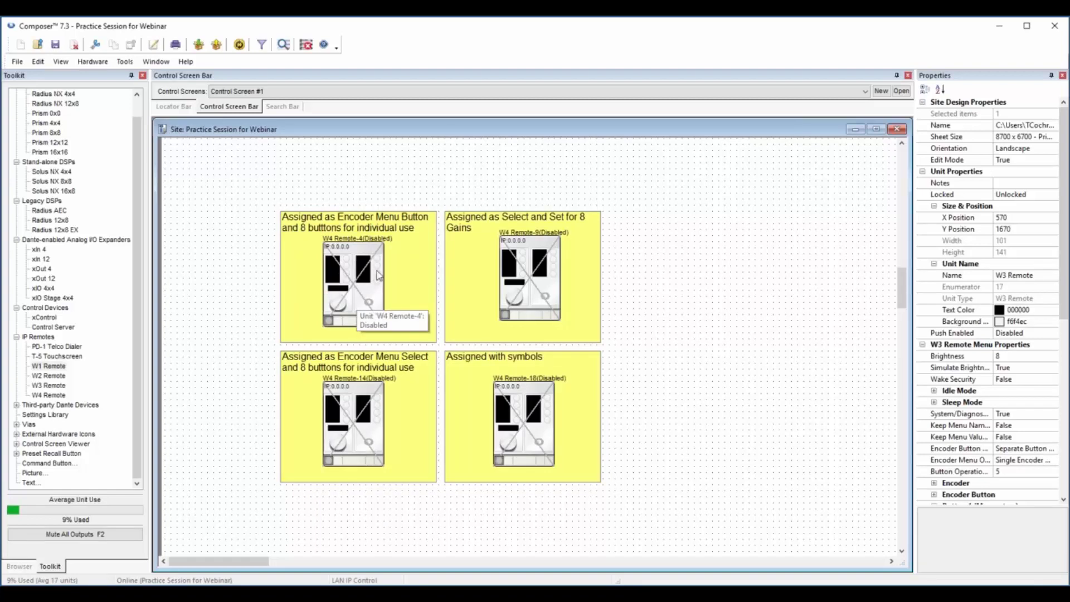
double_click(342, 275)
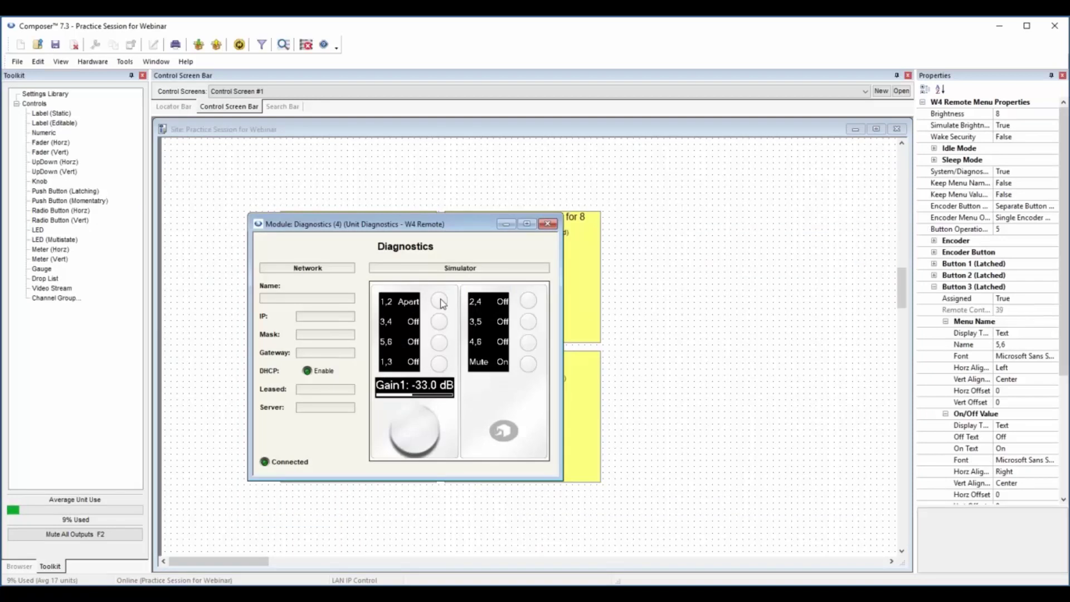
click(440, 306)
click(440, 322)
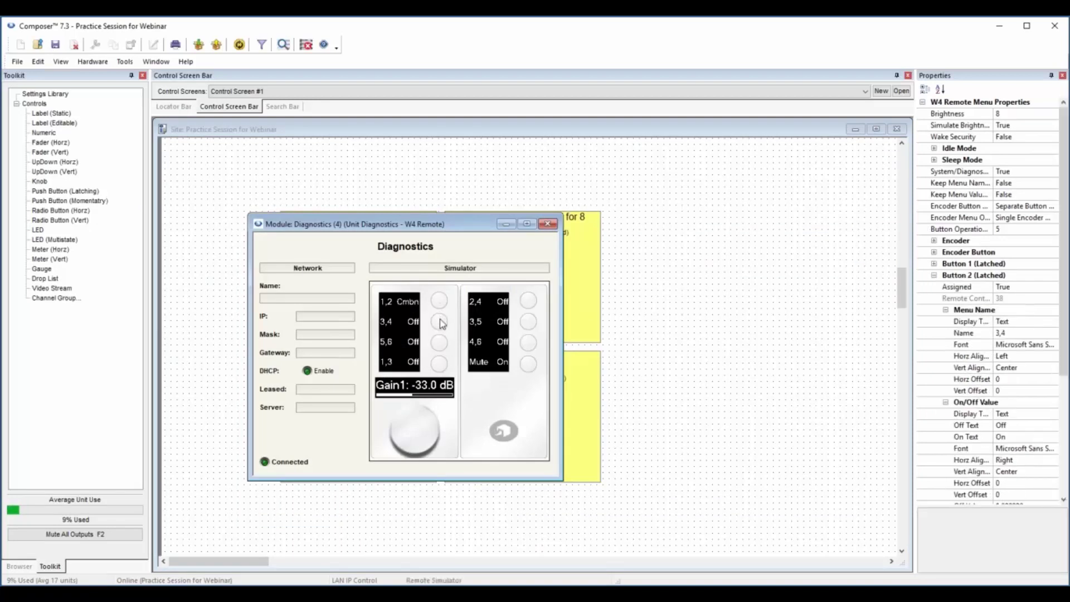
click(439, 364)
- Toggle Button 1 with the encoder button of the simulated W4 remote and close the simulator
click(418, 430)
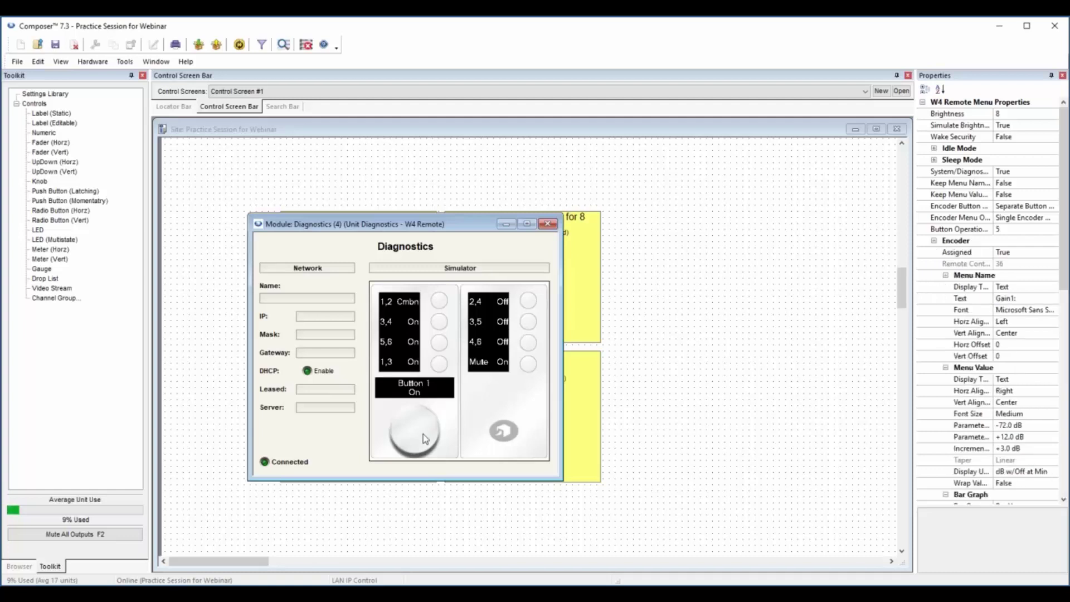
click(419, 446)
click(415, 443)
click(547, 223)
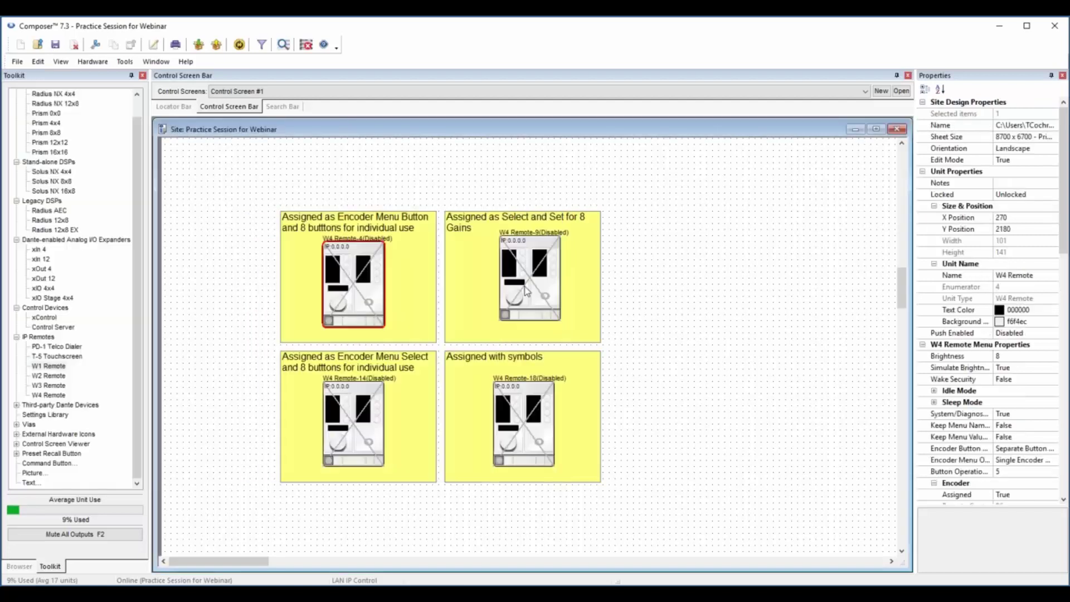
- Open the simulator of the W4 remote assigned as Select and Set for 8 Gains, select Gain4, and close it
right_click(527, 289)
click(551, 295)
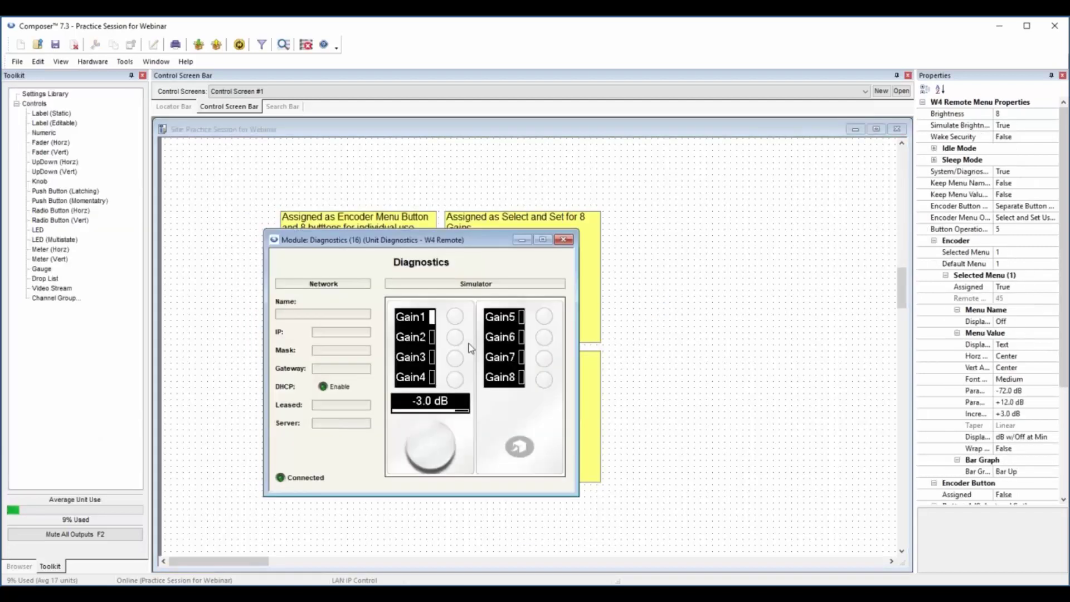
click(456, 378)
click(563, 239)
- Open the simulator of the W4 remote assigned as Encoder Menu Select and toggle Mute2 and Mute3
right_click(347, 411)
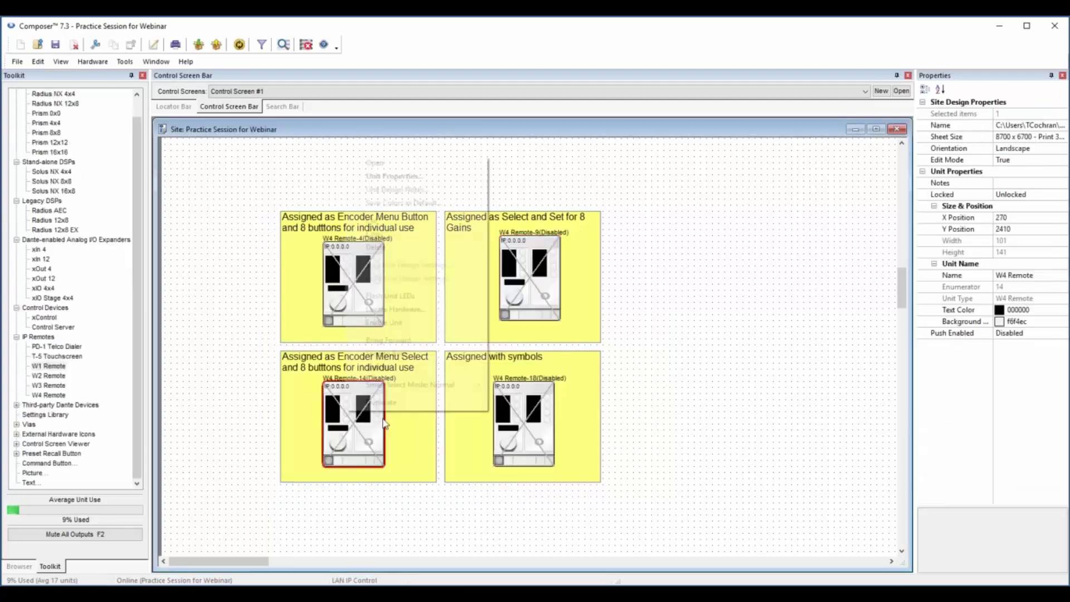
click(374, 163)
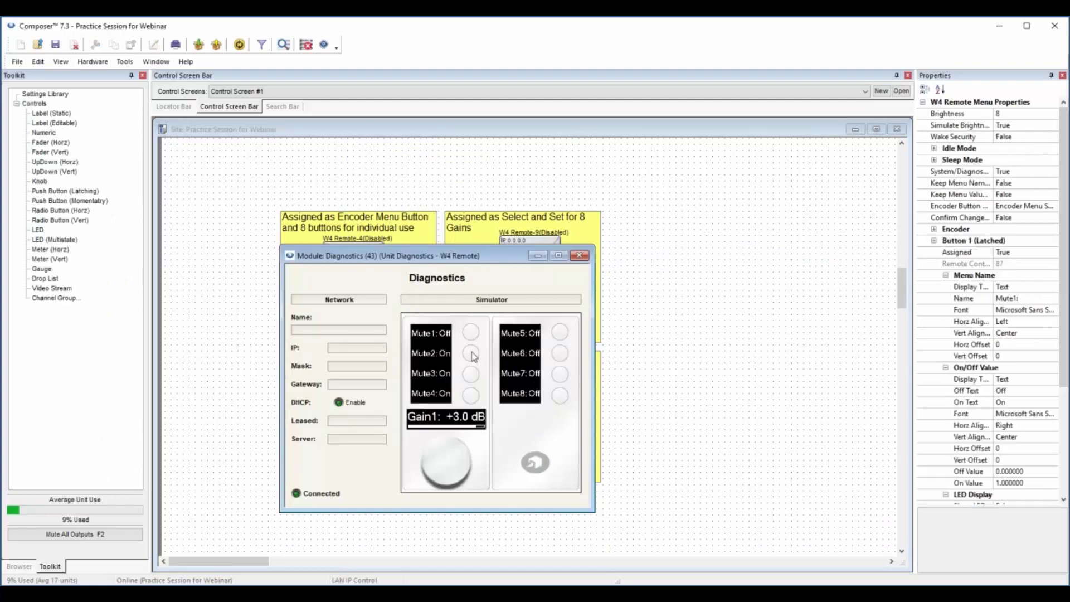
click(475, 378)
- Step the encoder menu from Gain1 through to Gain4, toggle Mute8, and close the simulator
click(447, 466)
click(449, 474)
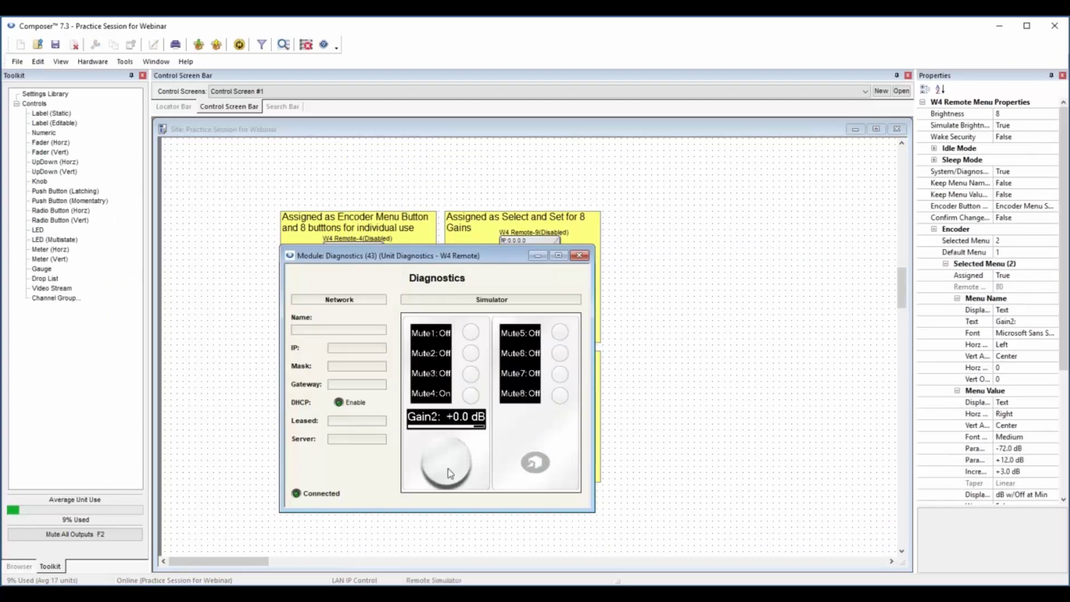
click(451, 480)
scroll(451, 480, up, 4)
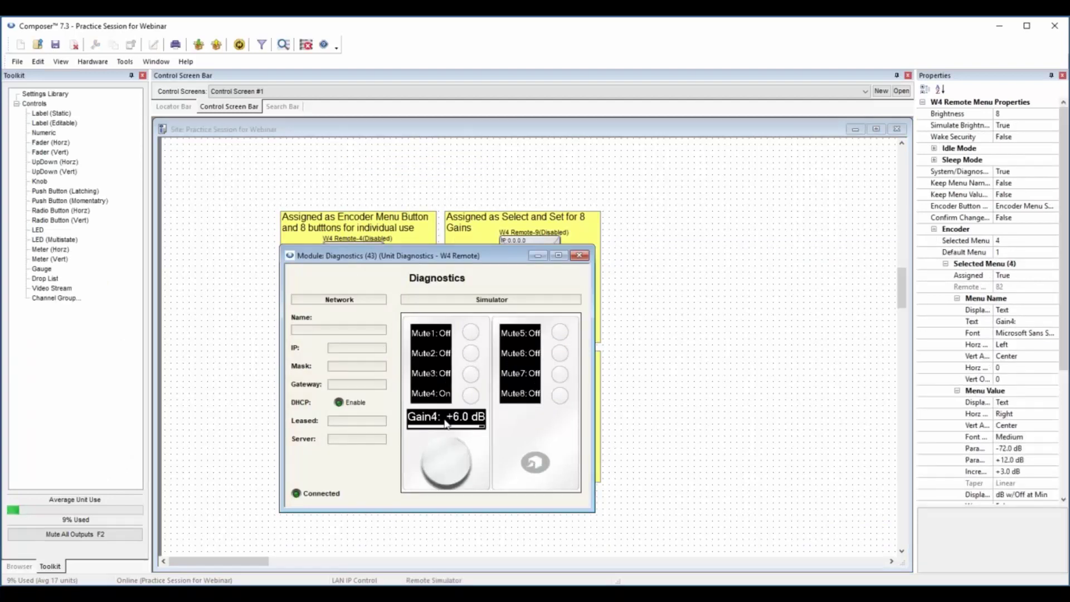
click(560, 395)
click(579, 255)
click(556, 256)
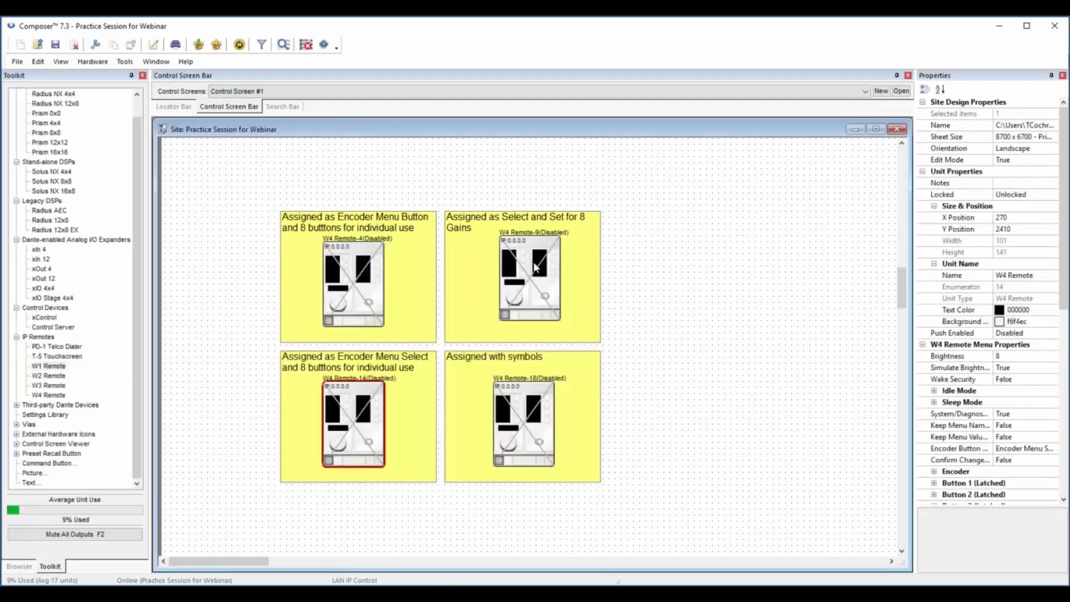
- Reopen the simulator of the Select and Set W4 remote, step through the gains with the knob, select Gain4, and close it
right_click(535, 264)
click(564, 270)
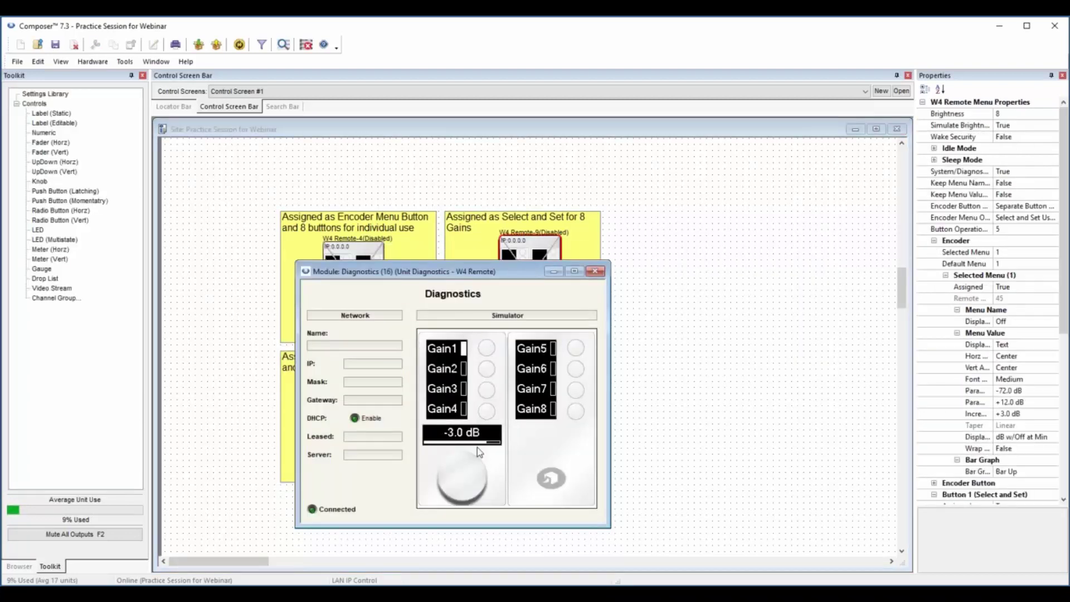
click(463, 482)
click(462, 465)
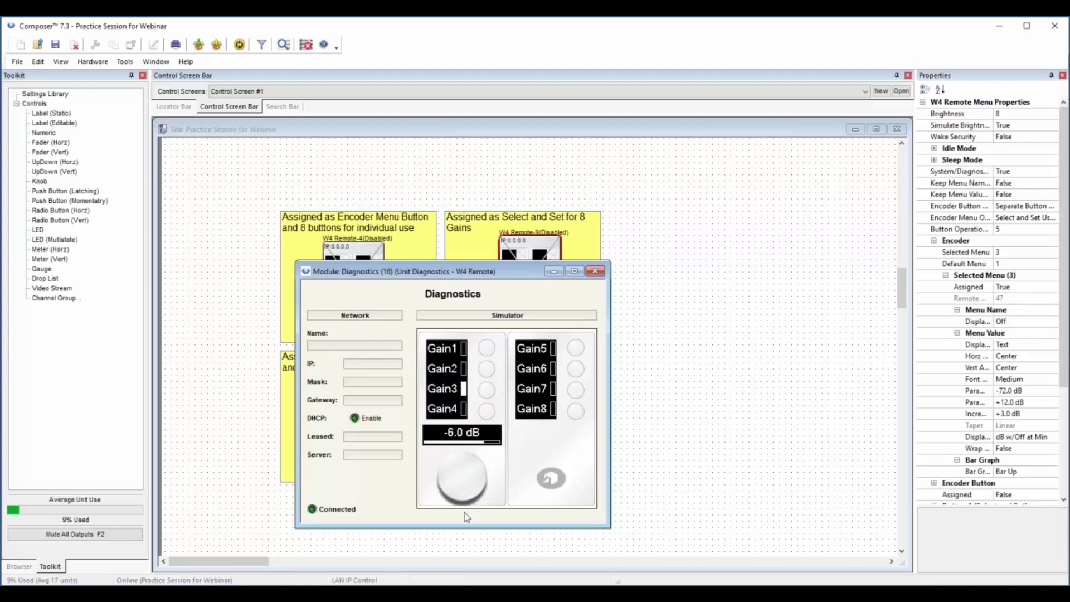
click(487, 413)
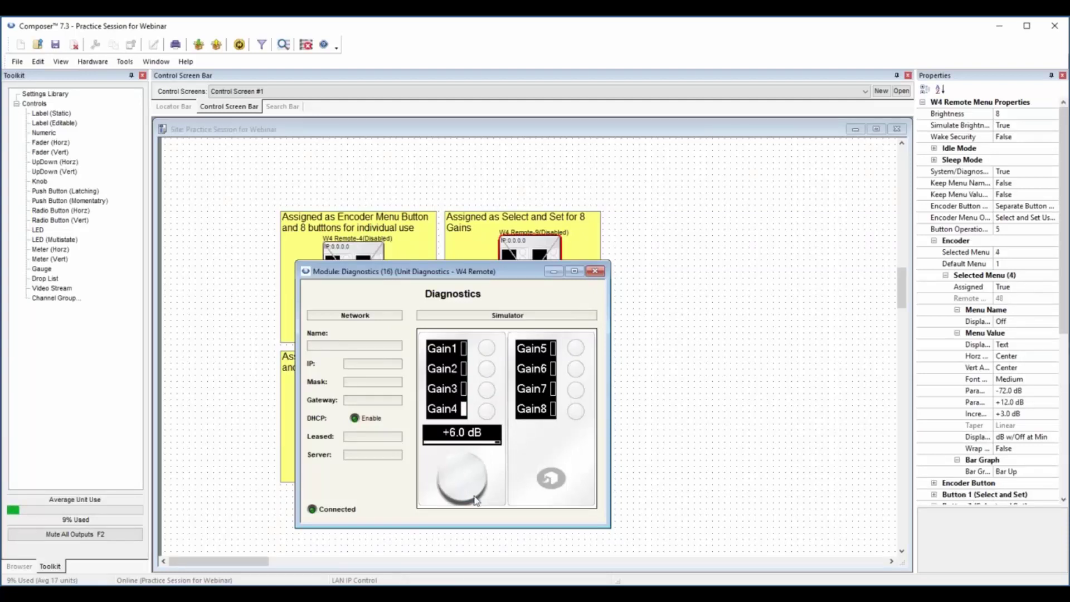
click(595, 271)
- Open the simulator of the W4 remote assigned with symbols, toggle buttons 1 to 4 and Mute8, and lower Gain1 to -33.0 dB
right_click(537, 418)
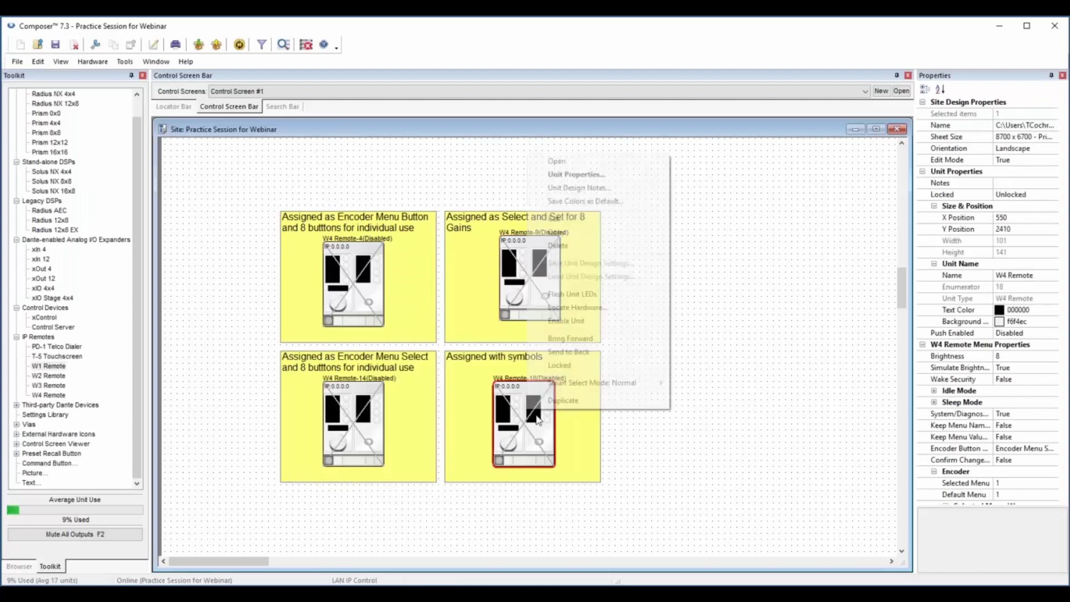
click(574, 161)
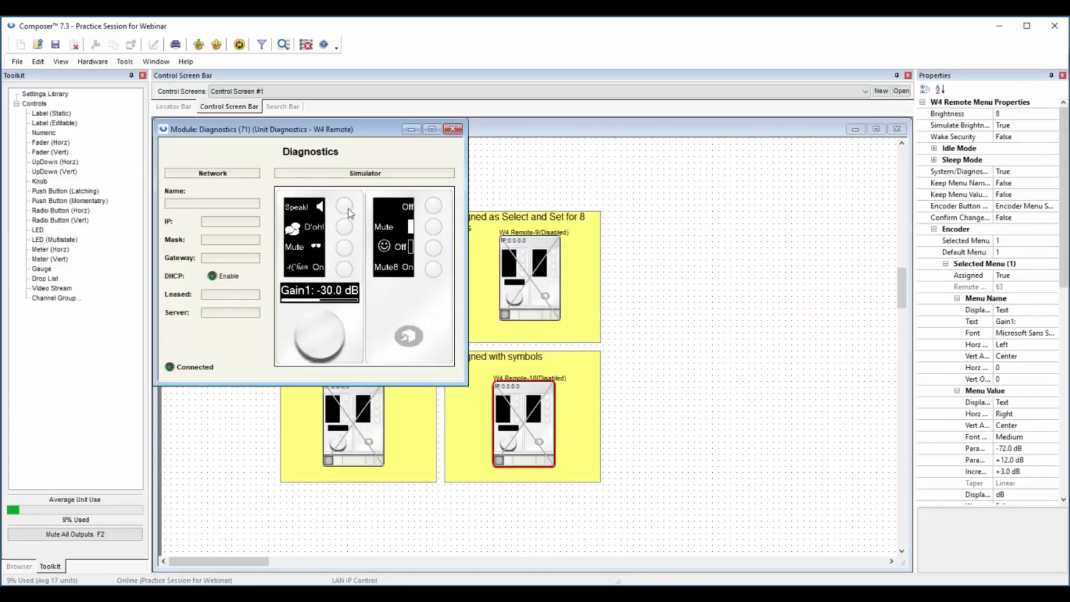
click(345, 207)
click(346, 227)
click(345, 249)
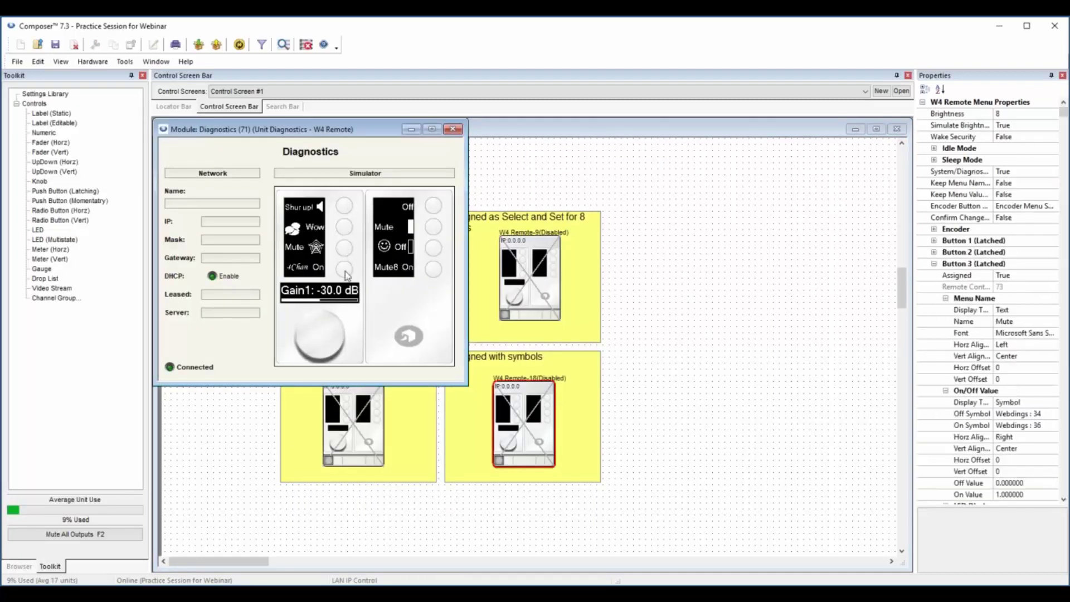
click(345, 270)
scroll(330, 335, down, 3)
click(433, 270)
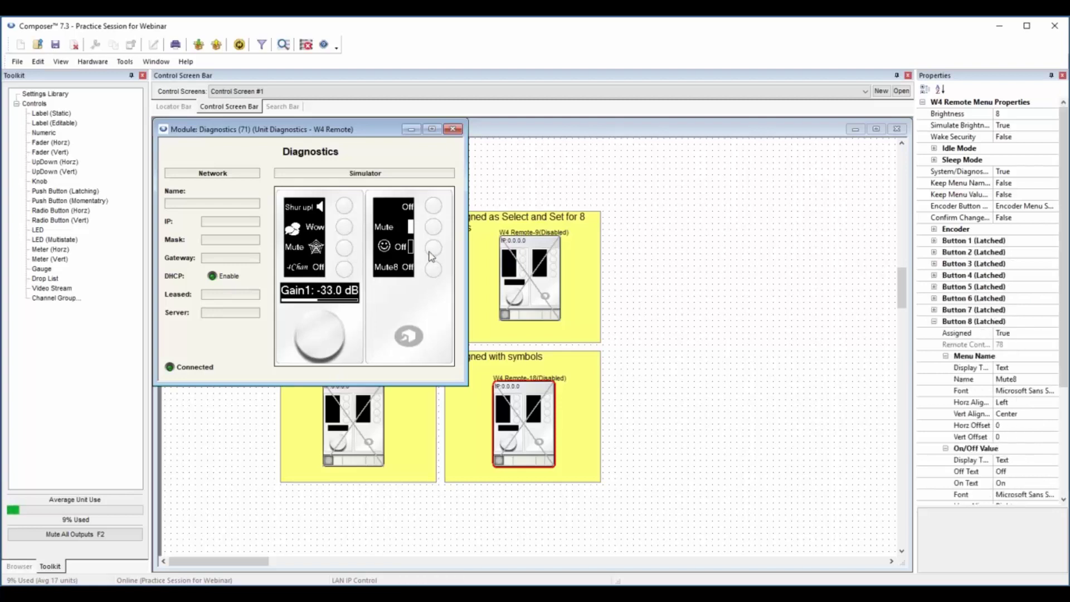